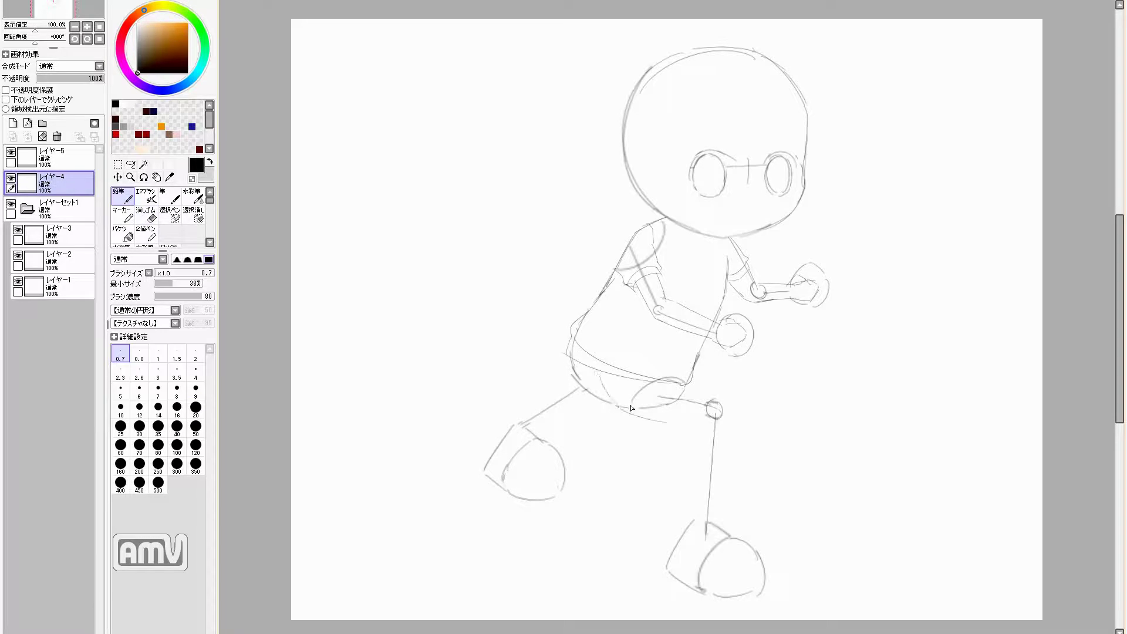
Step: Draw the shorts, both legs and the shoes over the stick-figure guide on レイヤー4
{"action": "left_click_drag", "start_coordinate": [722, 410], "coordinate": [712, 514]}
{"action": "left_click_drag", "start_coordinate": [592, 376], "coordinate": [692, 428]}
{"action": "left_click_drag", "start_coordinate": [696, 532], "coordinate": [734, 537]}
{"action": "left_click_drag", "start_coordinate": [689, 456], "coordinate": [716, 453]}
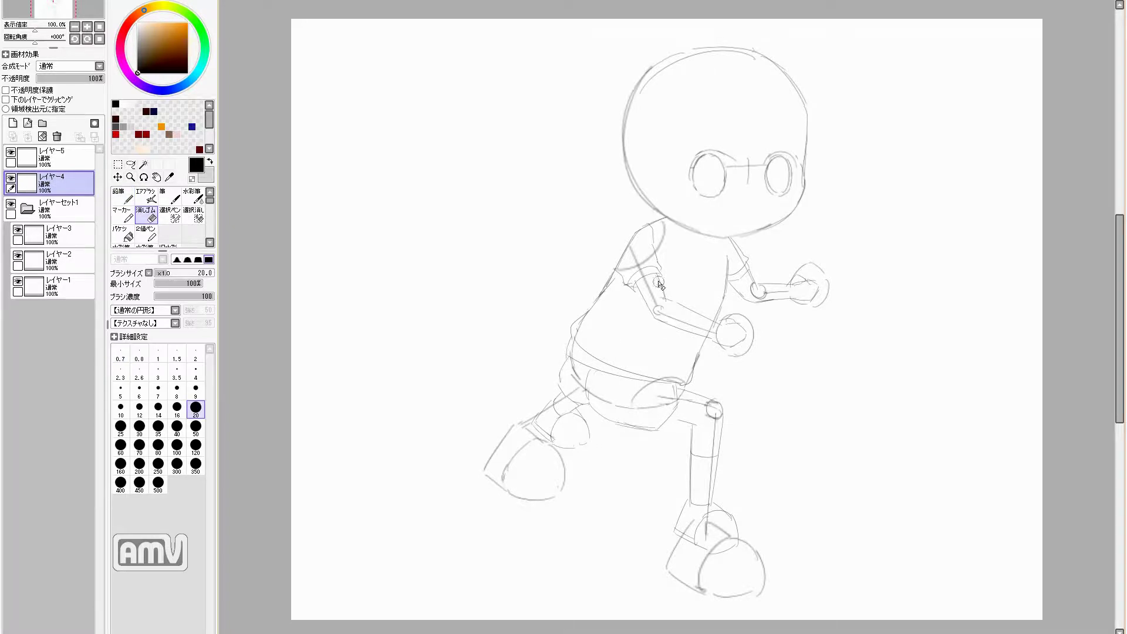
Step: Draw the outer hair strands along both sides of the head on レイヤー5, using the mirrored view for the back strands
{"action": "left_click", "coordinate": [52, 158]}
{"action": "mouse_move", "coordinate": [763, 51]}
{"action": "left_mouse_down"}
{"action": "mouse_move", "coordinate": [795, 86]}
{"action": "mouse_move", "coordinate": [821, 176]}
{"action": "left_mouse_up"}
{"action": "left_click_drag", "start_coordinate": [814, 152], "coordinate": [806, 212]}
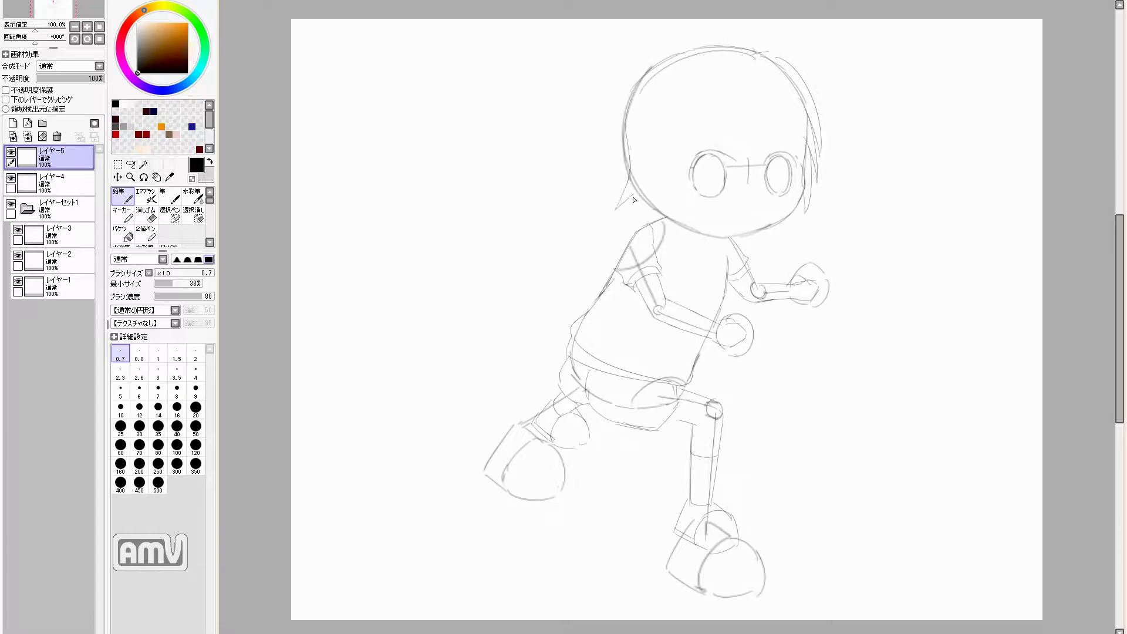
{"action": "key", "text": "h"}
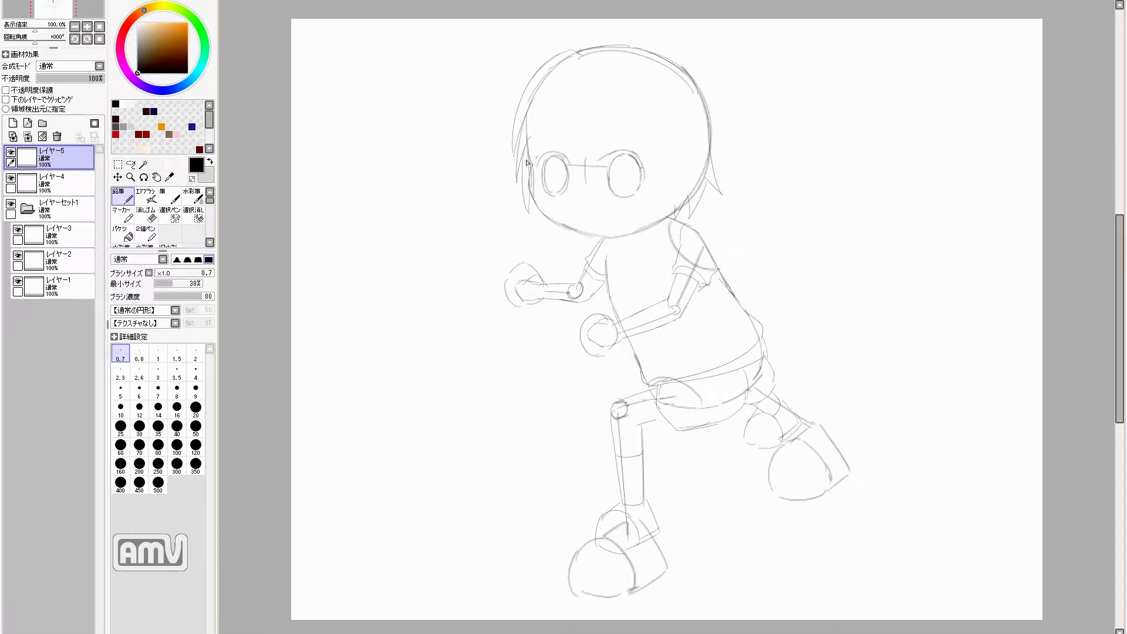
{"action": "left_click_drag", "start_coordinate": [668, 185], "coordinate": [658, 226]}
Step: Draw the pointed fringe strands across the forehead and hide the guide group レイヤーセット1
{"action": "left_click_drag", "start_coordinate": [557, 94], "coordinate": [530, 165]}
{"action": "mouse_move", "coordinate": [581, 68]}
{"action": "left_mouse_down"}
{"action": "mouse_move", "coordinate": [541, 153]}
{"action": "mouse_move", "coordinate": [566, 167]}
{"action": "left_mouse_up"}
{"action": "left_click_drag", "start_coordinate": [625, 68], "coordinate": [602, 171]}
{"action": "left_click_drag", "start_coordinate": [628, 85], "coordinate": [655, 170]}
{"action": "left_click", "coordinate": [10, 206]}
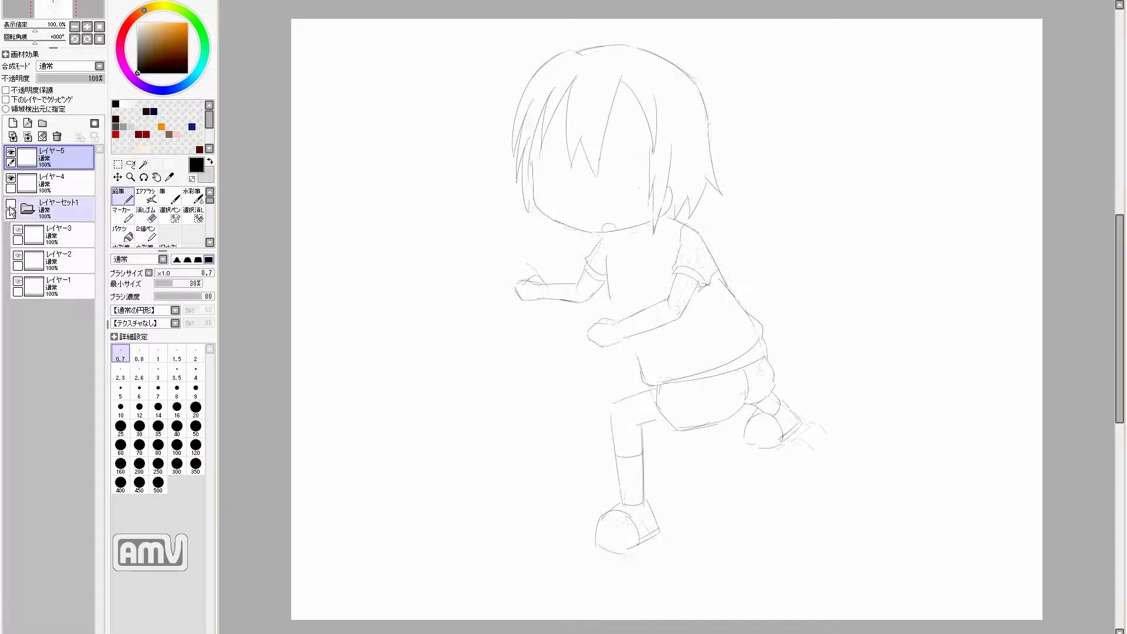
Step: Unmirror the view, lasso the trailing foot on レイヤー4 and redraw its ankle and rounded toe closer to the shorts
{"action": "key", "text": "h"}
{"action": "left_click", "coordinate": [130, 164]}
{"action": "left_click", "coordinate": [50, 182]}
{"action": "left_click_drag", "start_coordinate": [753, 411], "coordinate": [726, 460]}
{"action": "key", "text": "ctrl+d"}
{"action": "key", "text": "n"}
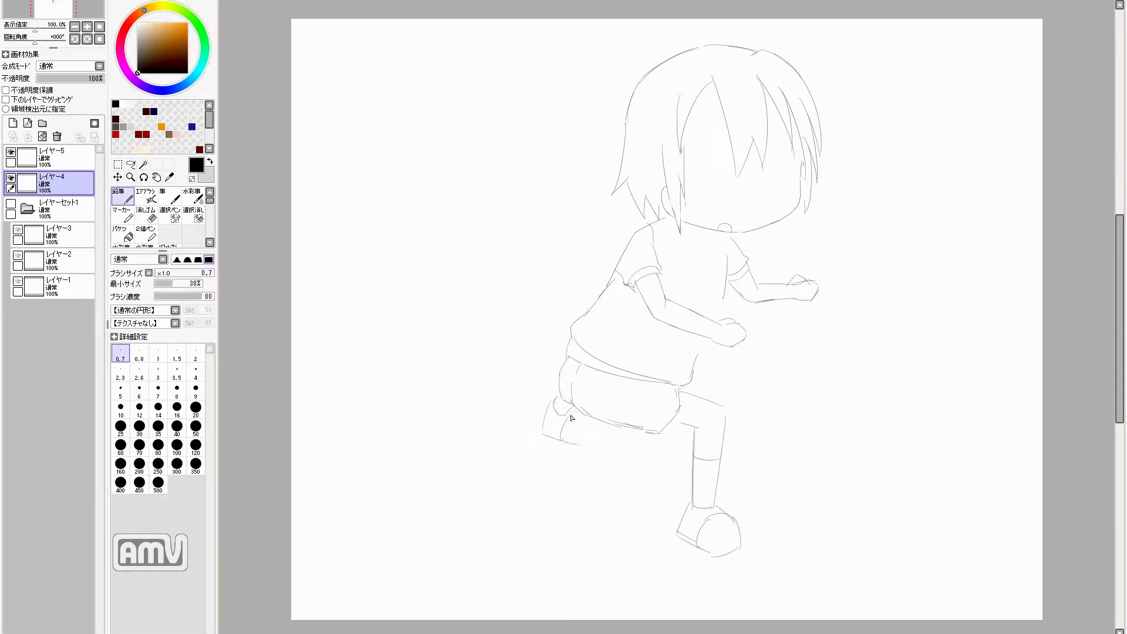
{"action": "mouse_move", "coordinate": [558, 423]}
{"action": "left_mouse_down"}
{"action": "mouse_move", "coordinate": [578, 412]}
{"action": "mouse_move", "coordinate": [585, 487]}
{"action": "mouse_move", "coordinate": [570, 413]}
{"action": "mouse_move", "coordinate": [593, 431]}
{"action": "left_mouse_up"}
{"action": "key", "text": "e"}
{"action": "key", "text": "n"}
Step: Redraw the shirt's front and back edges, the far forearm and the front corner of the hem
{"action": "left_click_drag", "start_coordinate": [718, 290], "coordinate": [722, 316]}
{"action": "key", "text": "e"}
{"action": "key", "text": "n"}
{"action": "mouse_move", "coordinate": [598, 273]}
{"action": "left_mouse_down"}
{"action": "mouse_move", "coordinate": [614, 301]}
{"action": "mouse_move", "coordinate": [604, 317]}
{"action": "left_mouse_up"}
{"action": "left_click_drag", "start_coordinate": [757, 281], "coordinate": [809, 293]}
{"action": "left_click_drag", "start_coordinate": [681, 381], "coordinate": [692, 369]}
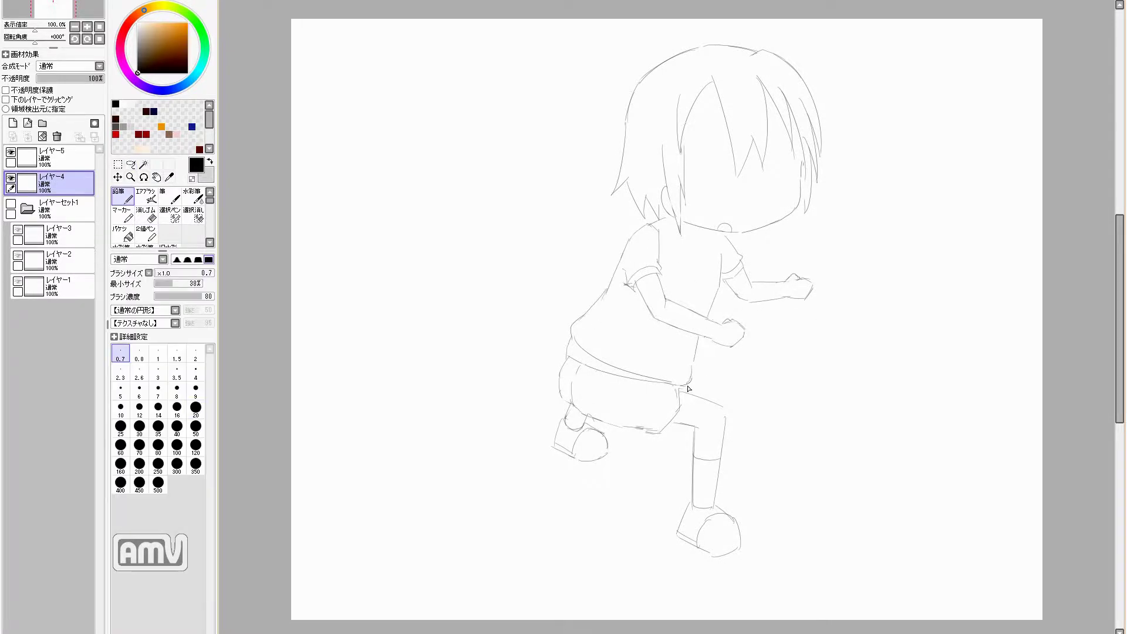
Step: Move the trailing foot further back and shift the lassoed front leg in towards the body
{"action": "left_click_drag", "start_coordinate": [587, 434], "coordinate": [557, 440]}
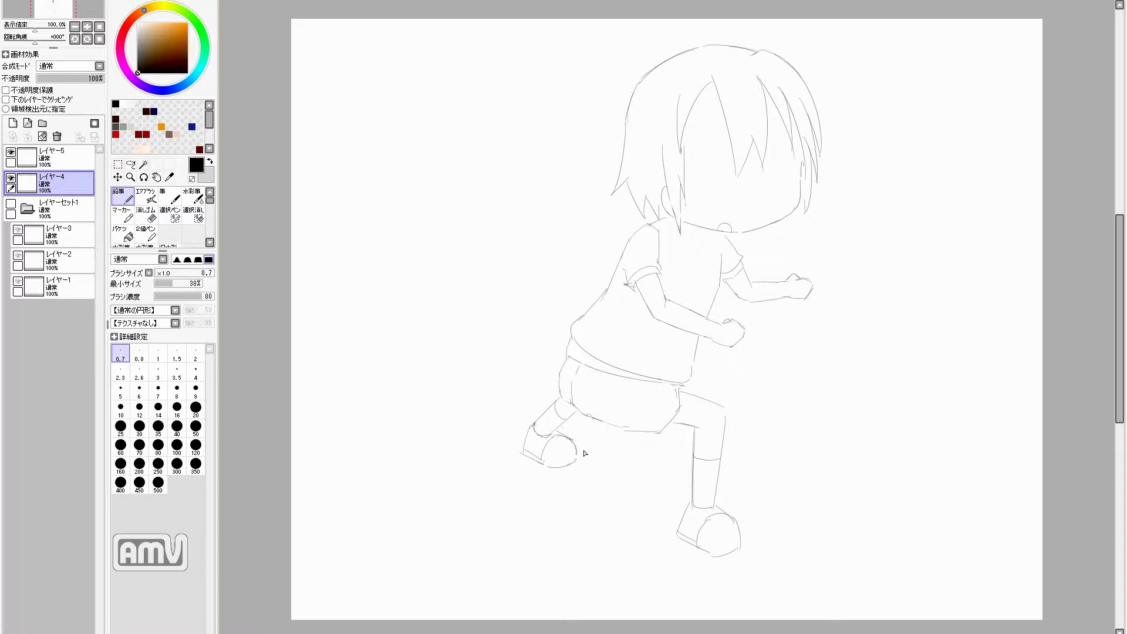
{"action": "mouse_move", "coordinate": [703, 365]}
{"action": "left_mouse_down"}
{"action": "mouse_move", "coordinate": [687, 357]}
{"action": "mouse_move", "coordinate": [733, 469]}
{"action": "mouse_move", "coordinate": [726, 463]}
{"action": "left_mouse_up"}
{"action": "key", "text": "e"}
{"action": "key", "text": "l"}
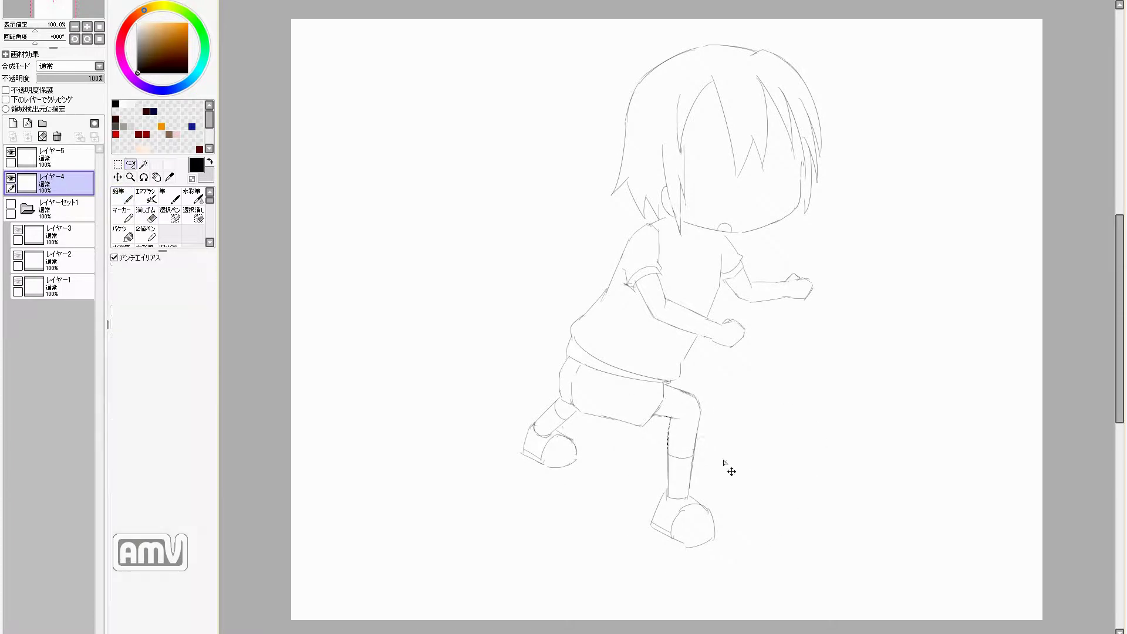
{"action": "key", "text": "ctrl+d"}
{"action": "key", "text": "n"}
Step: Lasso the front lower leg and use free transform to lower and rotate it into a bent stride
{"action": "key", "text": "l"}
{"action": "left_click_drag", "start_coordinate": [663, 382], "coordinate": [722, 475]}
{"action": "key", "text": "ctrl+t"}
{"action": "mouse_move", "coordinate": [599, 508]}
{"action": "left_mouse_down"}
{"action": "mouse_move", "coordinate": [649, 535]}
{"action": "mouse_move", "coordinate": [701, 422]}
{"action": "left_mouse_up"}
{"action": "key", "text": "Return"}
{"action": "key", "text": "ctrl+t"}
{"action": "left_click_drag", "start_coordinate": [639, 551], "coordinate": [669, 549]}
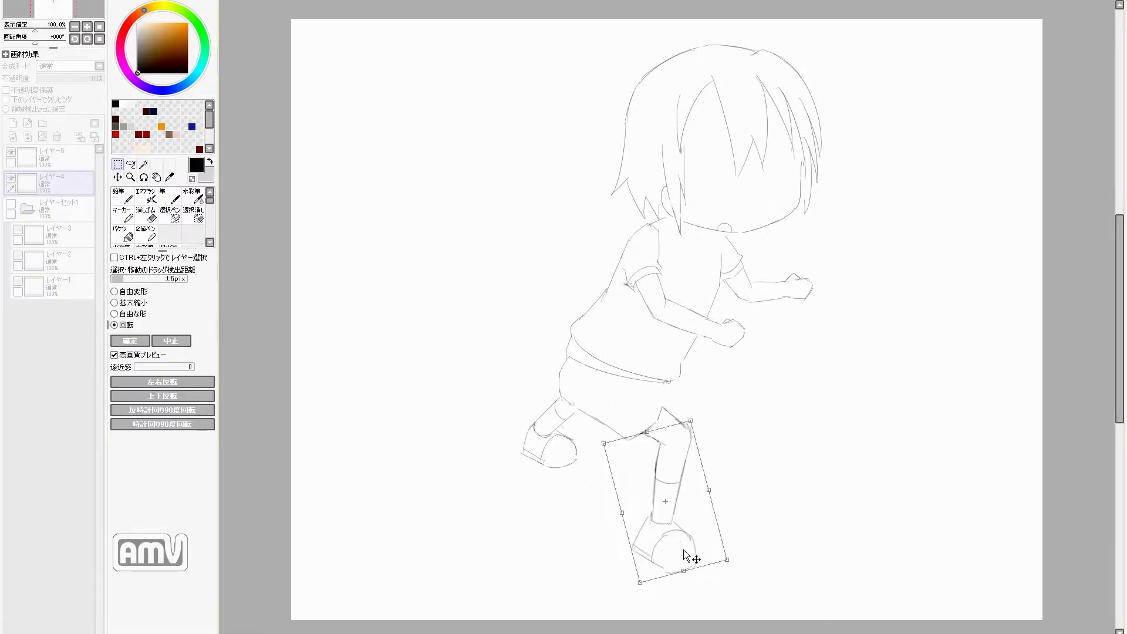
{"action": "key", "text": "Return"}
{"action": "key", "text": "ctrl+d"}
Step: Redraw the front thigh and the shorts' outline to connect with the repositioned lower leg
{"action": "key", "text": "e"}
{"action": "key", "text": "n"}
{"action": "left_click_drag", "start_coordinate": [632, 381], "coordinate": [656, 399]}
{"action": "left_click_drag", "start_coordinate": [567, 387], "coordinate": [619, 436]}
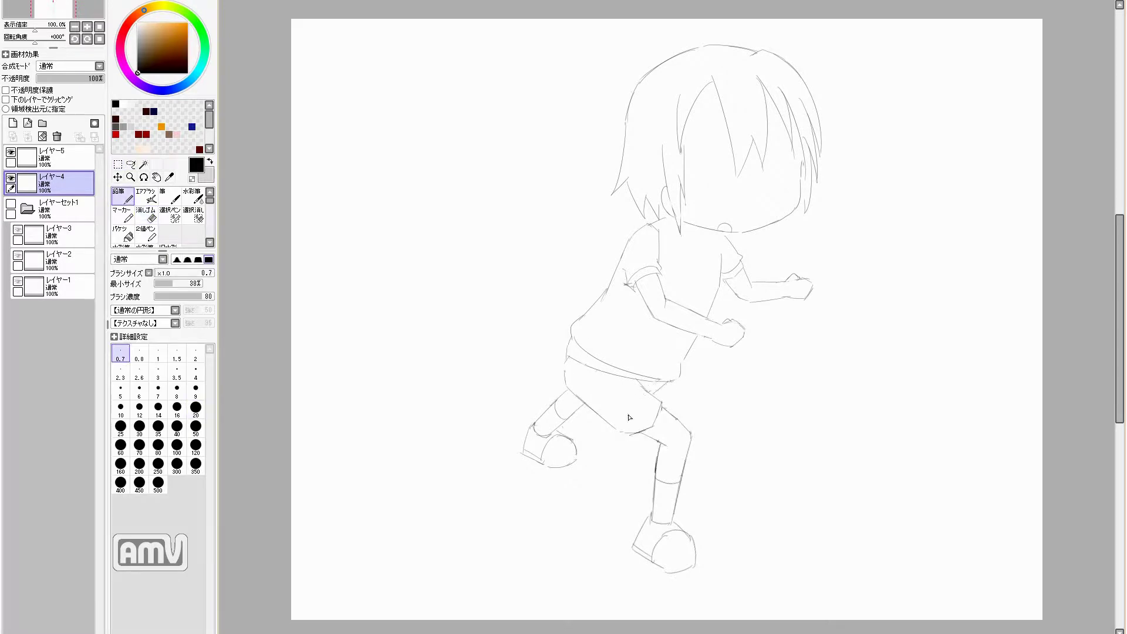
Step: Mirror the view and transform the head on レイヤー5, moving it down onto the shoulders
{"action": "key", "text": "h"}
{"action": "left_click", "coordinate": [58, 157]}
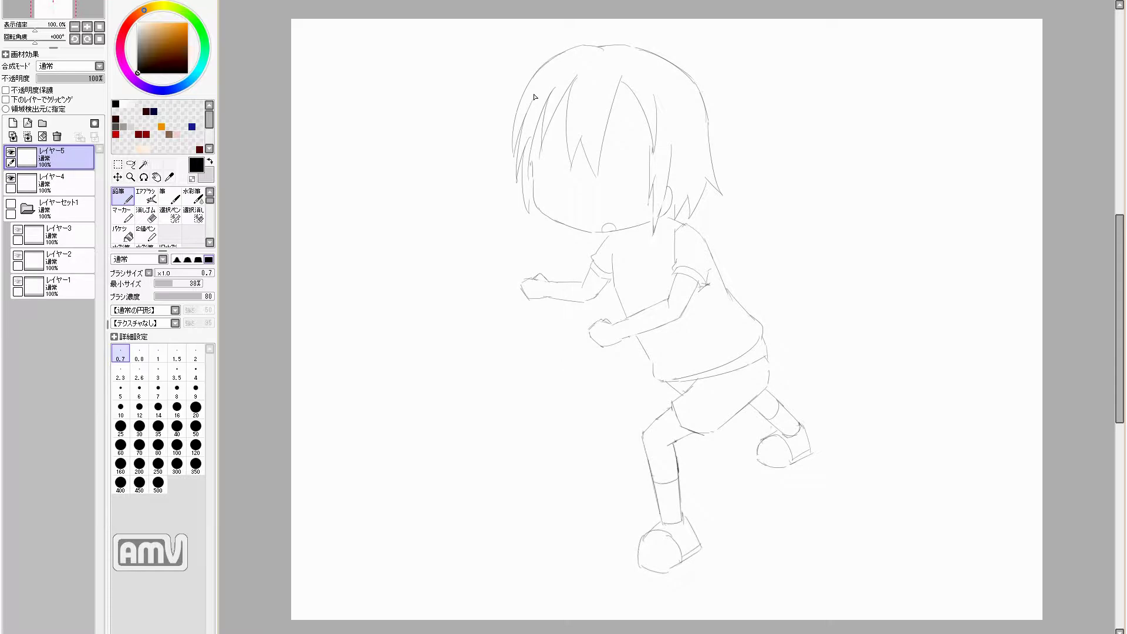
{"action": "key", "text": "ctrl+t"}
{"action": "left_click_drag", "start_coordinate": [637, 96], "coordinate": [646, 113]}
{"action": "key", "text": "Return"}
Step: Draw both eyes on レイヤー6, undoing a stray stroke and refining the near eye in the unmirrored view
{"action": "key", "text": "e"}
{"action": "key", "text": "n"}
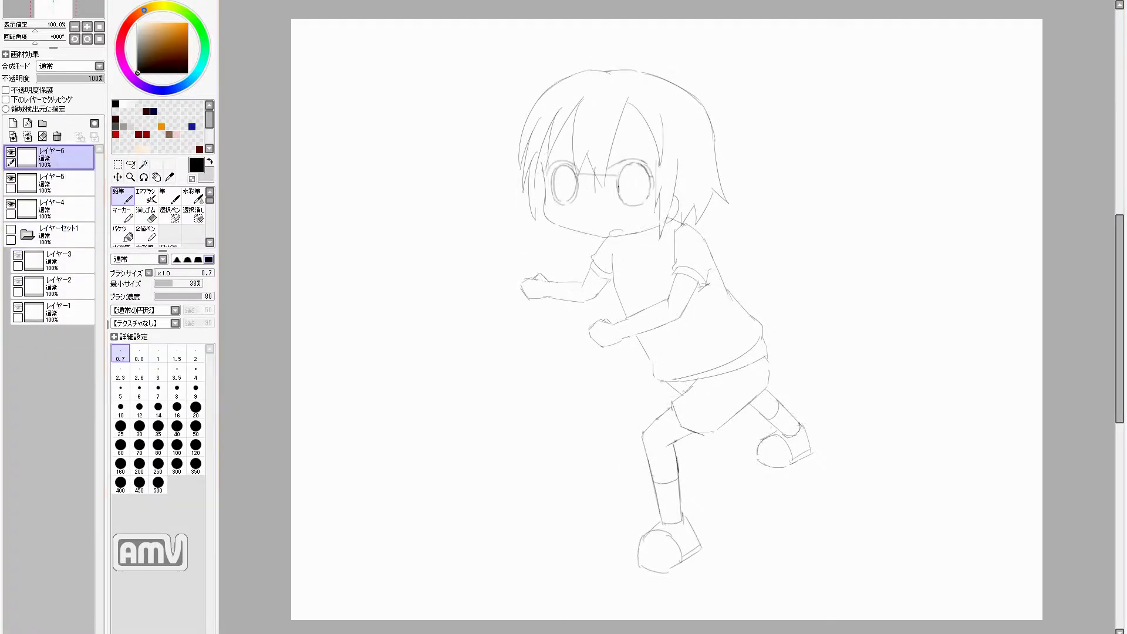
{"action": "key", "text": "ctrl+z"}
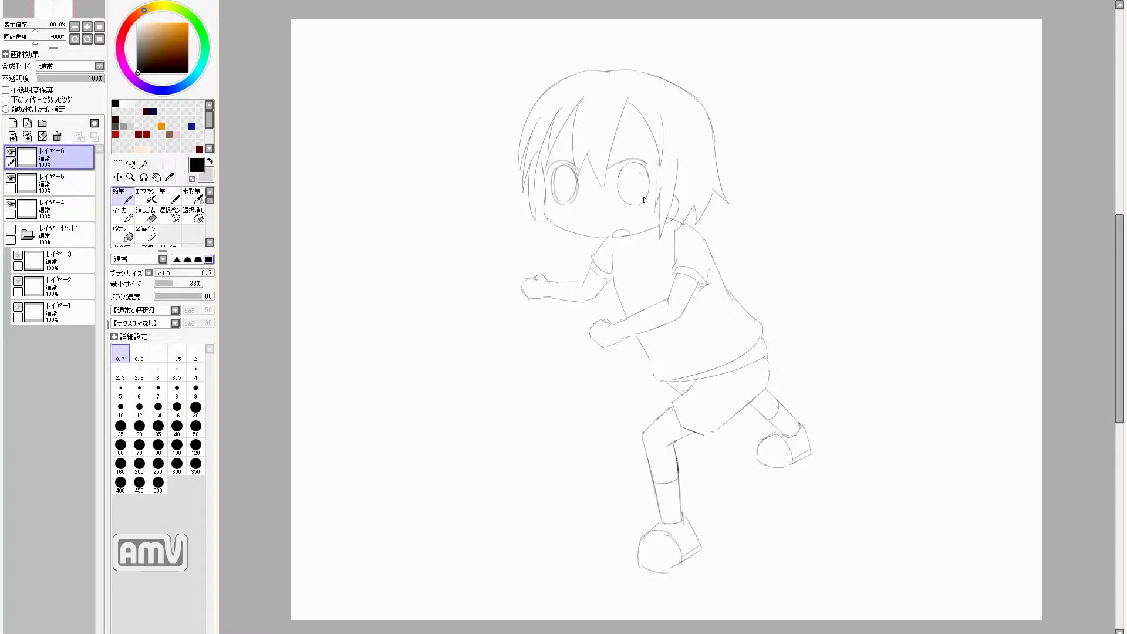
{"action": "key", "text": "h"}
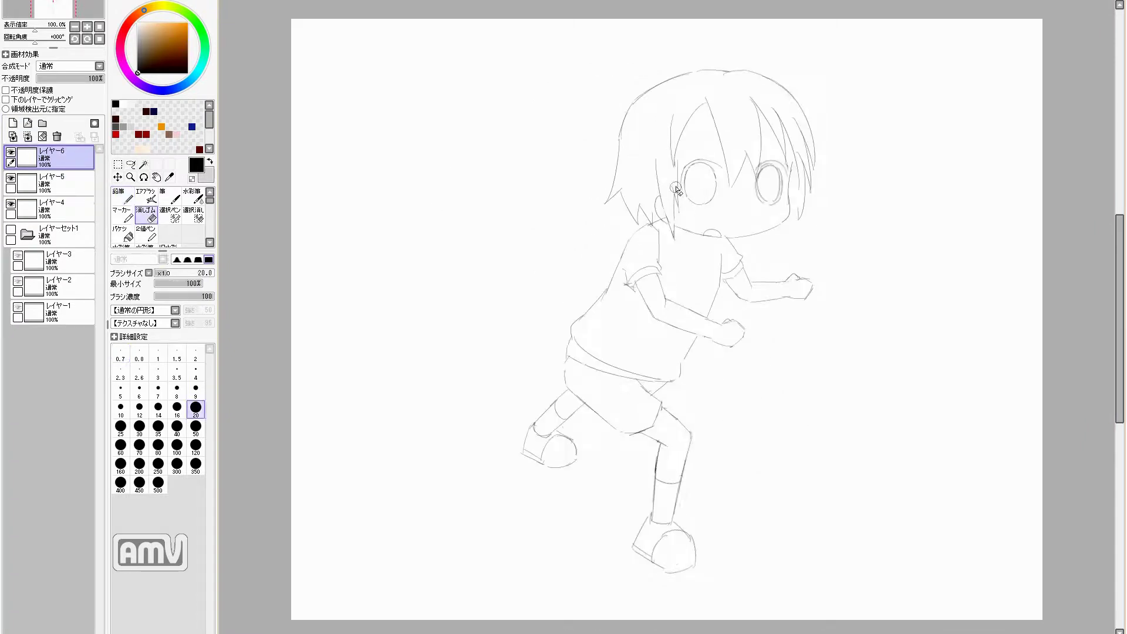
{"action": "mouse_move", "coordinate": [711, 172]}
{"action": "left_mouse_down"}
{"action": "mouse_move", "coordinate": [702, 207]}
{"action": "mouse_move", "coordinate": [685, 170]}
{"action": "left_mouse_up"}
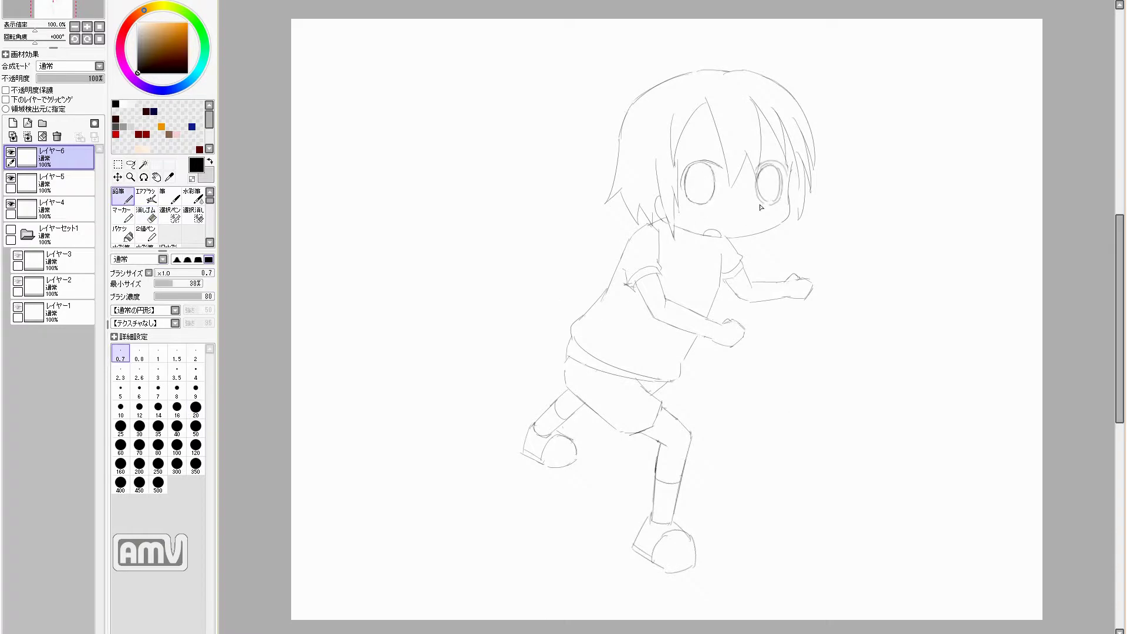
Step: Rescale the far eye and adjust the near eye's position so the pair sits closer together in the mirrored view
{"action": "key", "text": "h"}
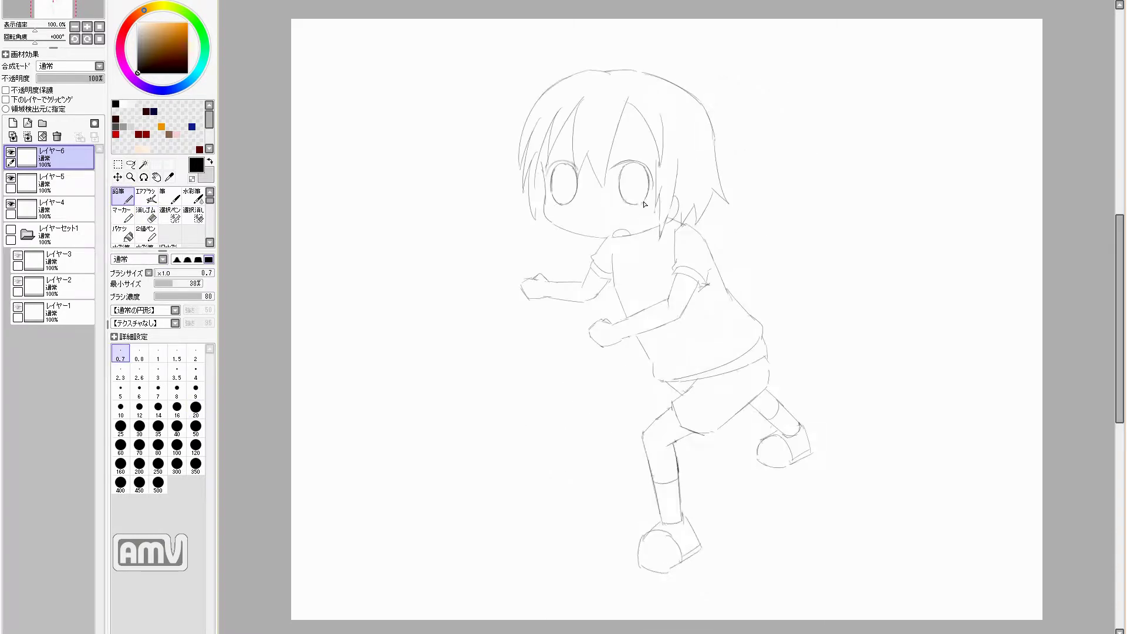
{"action": "left_click_drag", "start_coordinate": [635, 165], "coordinate": [672, 279]}
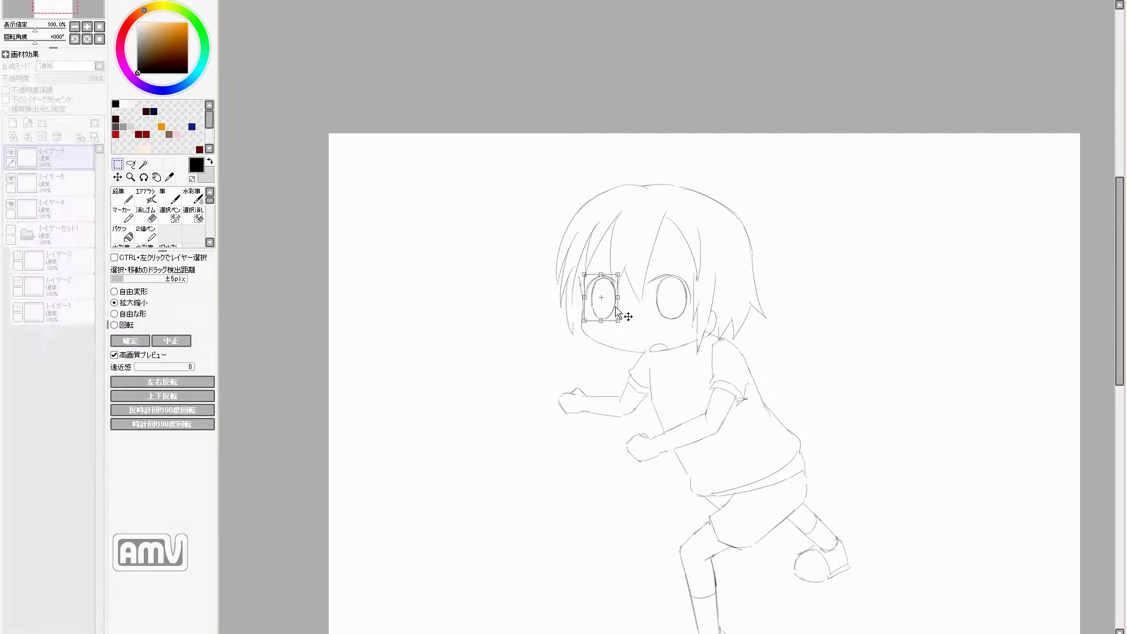
{"action": "mouse_move", "coordinate": [646, 287]}
{"action": "left_mouse_down"}
{"action": "mouse_move", "coordinate": [675, 277]}
{"action": "mouse_move", "coordinate": [690, 300]}
{"action": "left_mouse_up"}
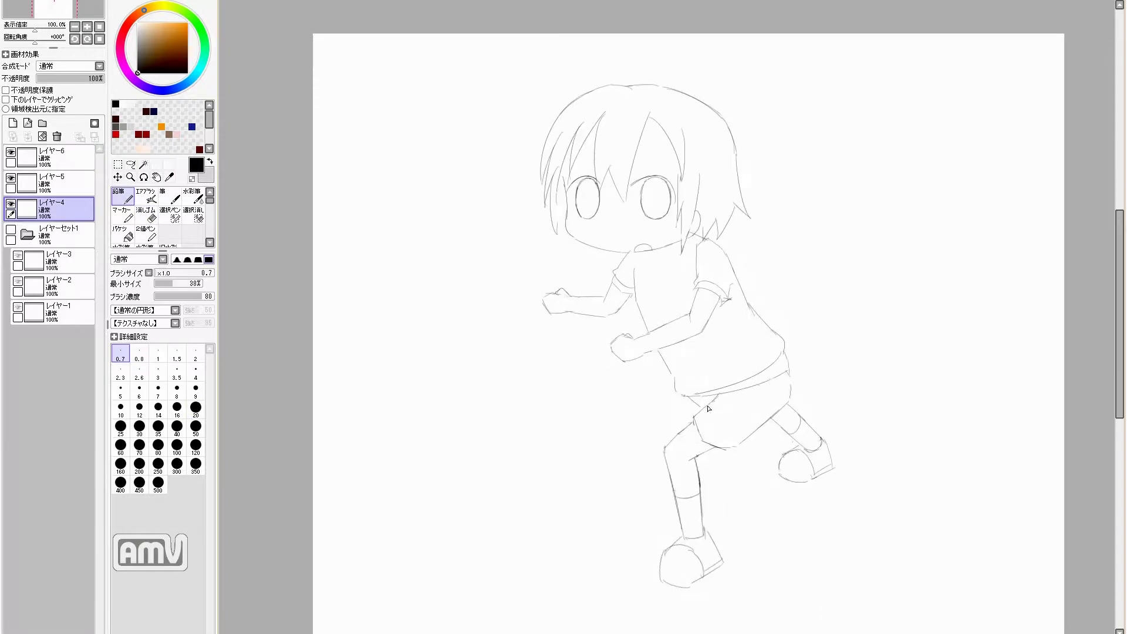
Step: Redraw the shorts' lower edge with a sharper corner and refine the front shoe's outline on レイヤー4
{"action": "key", "text": "h"}
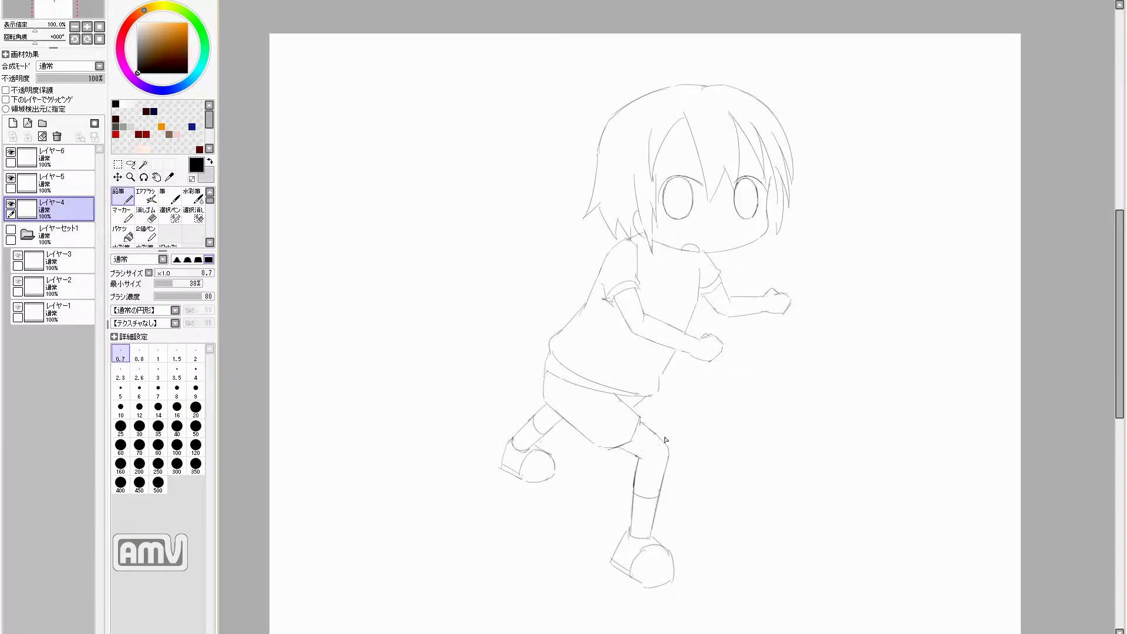
{"action": "left_click_drag", "start_coordinate": [642, 402], "coordinate": [583, 431]}
{"action": "left_click_drag", "start_coordinate": [641, 537], "coordinate": [645, 550]}
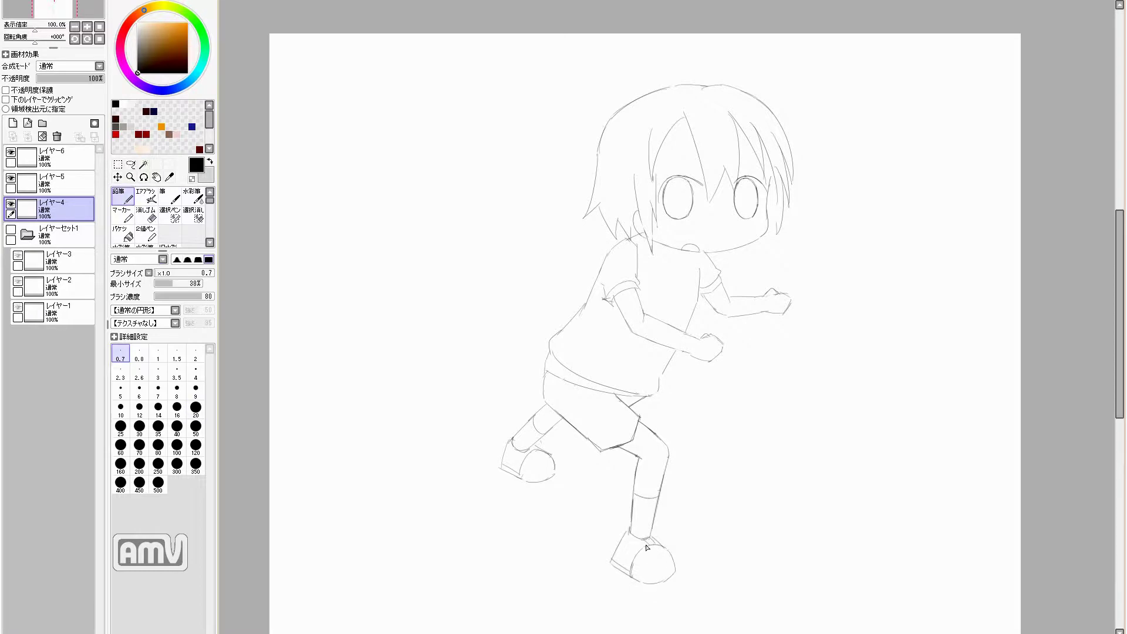
Step: Shift and rotate the trailing shoe with free transform and touch up its outline
{"action": "key", "text": "ctrl+t"}
{"action": "mouse_move", "coordinate": [537, 467]}
{"action": "left_mouse_down"}
{"action": "mouse_move", "coordinate": [516, 464]}
{"action": "mouse_move", "coordinate": [528, 454]}
{"action": "left_mouse_up"}
{"action": "key", "text": "Return"}
{"action": "key", "text": "e"}
{"action": "key", "text": "n"}
Step: Erase and redraw the near shoulder line and the near sleeve's cuff
{"action": "key", "text": "e"}
{"action": "left_click_drag", "start_coordinate": [596, 276], "coordinate": [613, 249]}
{"action": "key", "text": "n"}
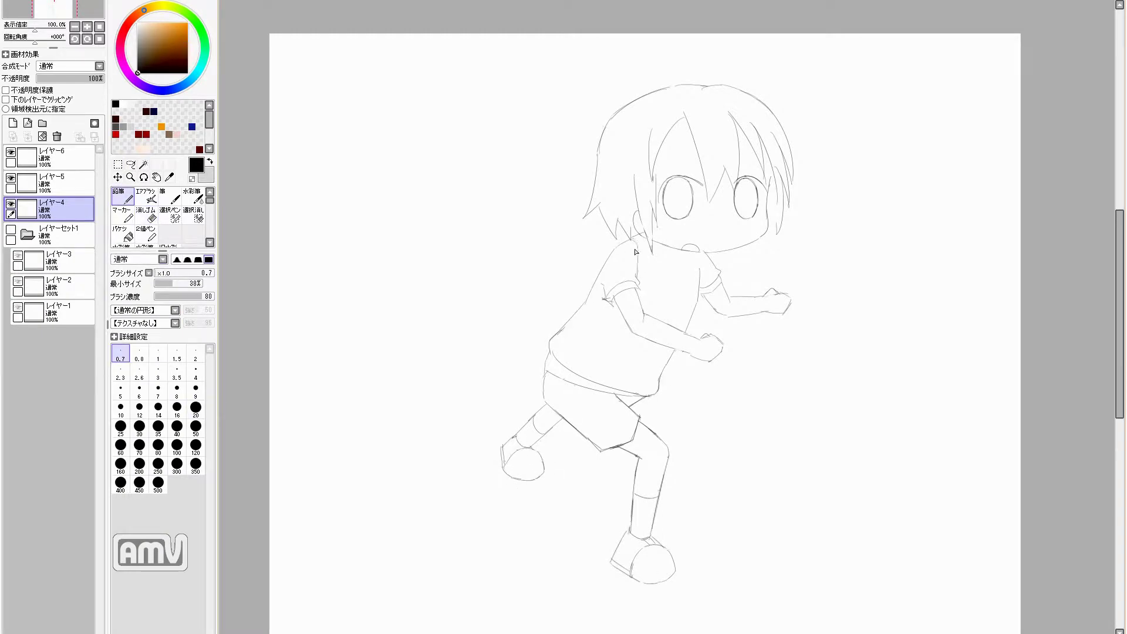
{"action": "key", "text": "e"}
{"action": "key", "text": "n"}
{"action": "key", "text": "e"}
{"action": "left_click_drag", "start_coordinate": [645, 286], "coordinate": [615, 303]}
{"action": "key", "text": "n"}
Step: Erase and redraw the near fist and the far fist
{"action": "key", "text": "e"}
{"action": "mouse_move", "coordinate": [716, 352]}
{"action": "left_mouse_down"}
{"action": "mouse_move", "coordinate": [681, 340]}
{"action": "mouse_move", "coordinate": [690, 347]}
{"action": "left_mouse_up"}
{"action": "key", "text": "n"}
{"action": "key", "text": "e"}
{"action": "key", "text": "n"}
{"action": "key", "text": "e"}
{"action": "left_click_drag", "start_coordinate": [789, 300], "coordinate": [760, 293]}
{"action": "key", "text": "n"}
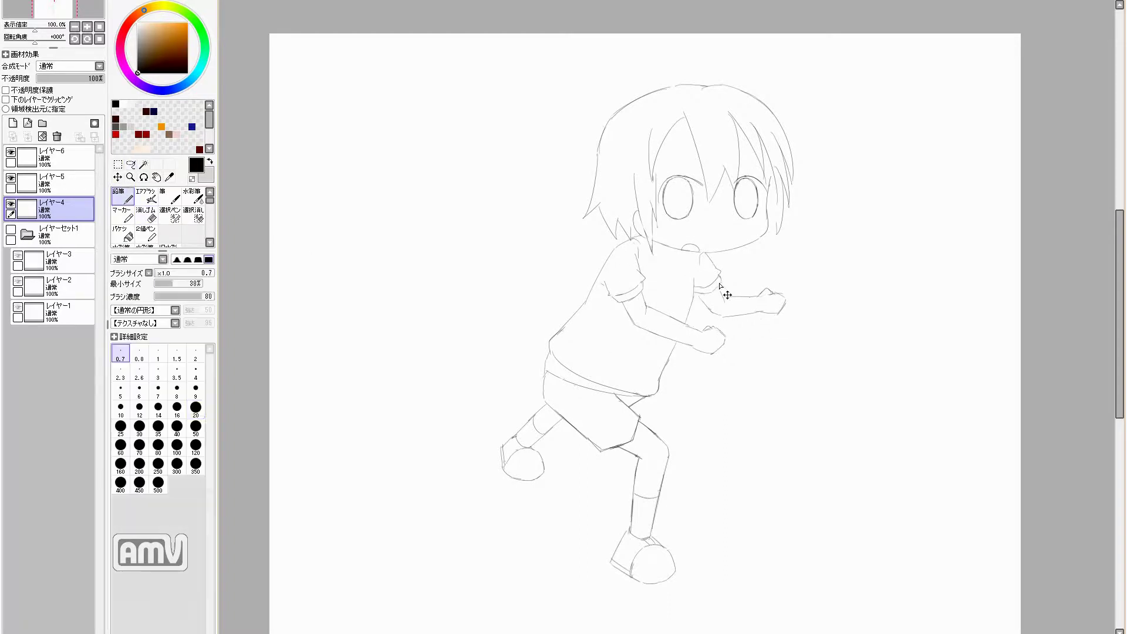
Step: Move the far arm closer to the chest and redraw its sleeve and shoulder
{"action": "key", "text": "e"}
{"action": "key", "text": "n"}
{"action": "key", "text": "e"}
{"action": "mouse_move", "coordinate": [698, 282]}
{"action": "left_mouse_down"}
{"action": "mouse_move", "coordinate": [787, 319]}
{"action": "mouse_move", "coordinate": [765, 301]}
{"action": "left_mouse_up"}
{"action": "key", "text": "n"}
{"action": "key", "text": "e"}
{"action": "key", "text": "n"}
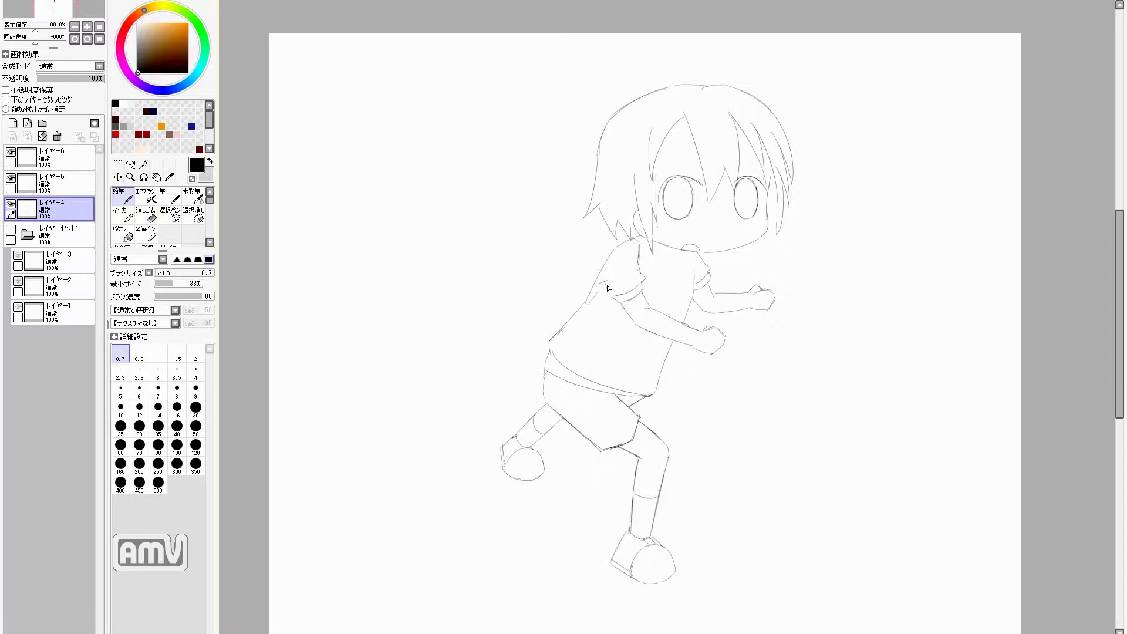
Step: Erase and redraw the lines where the near sleeve meets the back of the shirt
{"action": "key", "text": "e"}
{"action": "key", "text": "n"}
{"action": "key", "text": "e"}
{"action": "key", "text": "n"}
Step: Slightly shrink and reposition the head group レイヤーセット2 with free transform, checking it in the mirrored view
{"action": "key", "text": "ctrl+t"}
{"action": "left_click_drag", "start_coordinate": [736, 163], "coordinate": [738, 156]}
{"action": "key", "text": "h"}
{"action": "key", "text": "h"}
{"action": "key", "text": "Return"}
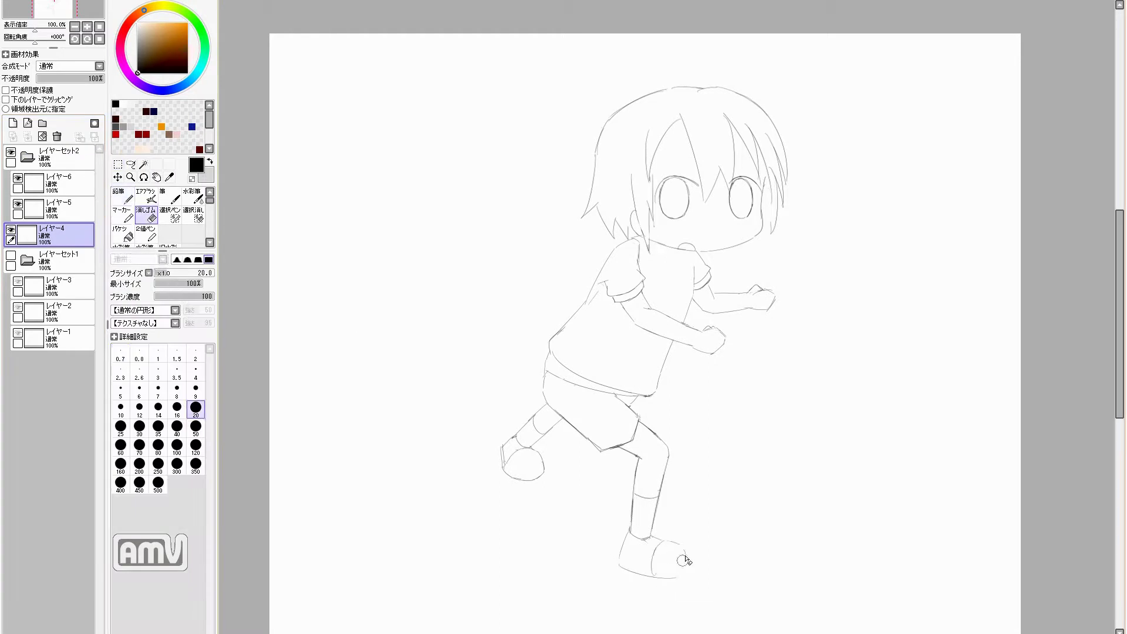
Step: Redraw the front shoe with a flatter sole and a rounded toe cap on レイヤー4
{"action": "left_click_drag", "start_coordinate": [662, 540], "coordinate": [681, 578]}
{"action": "key", "text": "e"}
{"action": "key", "text": "n"}
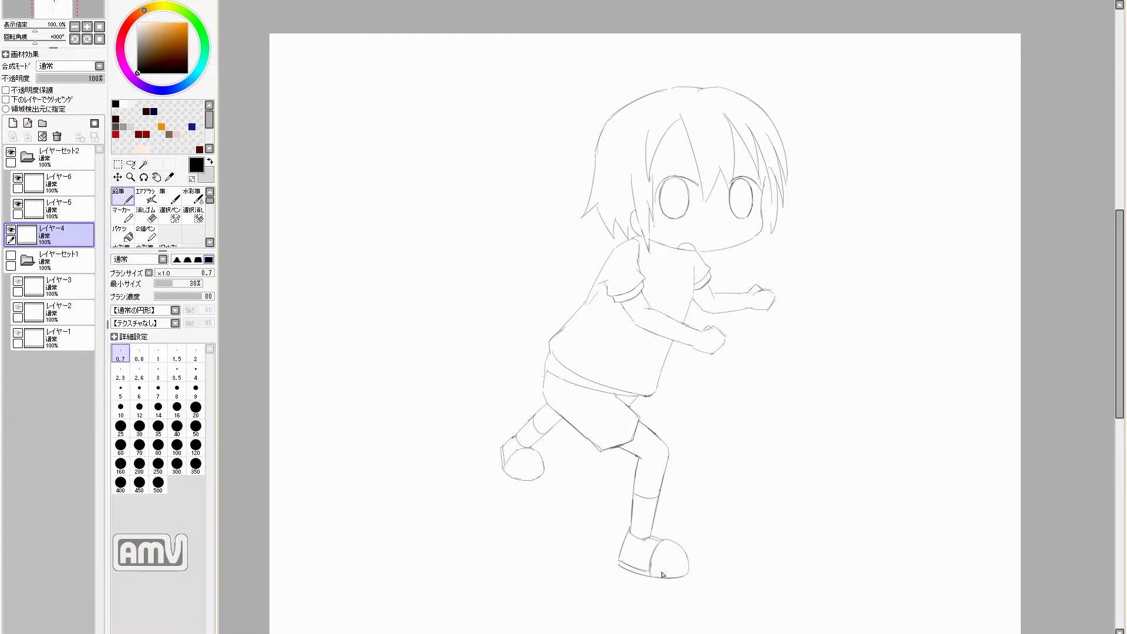
{"action": "key", "text": "e"}
{"action": "key", "text": "n"}
Step: Redraw the shirt's front edge below the arm and the near forearm's outline
{"action": "key", "text": "e"}
{"action": "key", "text": "n"}
{"action": "mouse_move", "coordinate": [670, 339]}
{"action": "left_mouse_down"}
{"action": "mouse_move", "coordinate": [639, 395]}
{"action": "mouse_move", "coordinate": [659, 361]}
{"action": "mouse_move", "coordinate": [647, 394]}
{"action": "left_mouse_up"}
{"action": "key", "text": "e"}
{"action": "key", "text": "n"}
{"action": "left_click_drag", "start_coordinate": [725, 346], "coordinate": [663, 336]}
Step: Lasso the torso and nudge it forward, and lasso the hips and legs to align them with it
{"action": "left_click", "coordinate": [130, 164]}
{"action": "mouse_move", "coordinate": [646, 232]}
{"action": "left_mouse_down"}
{"action": "mouse_move", "coordinate": [722, 329]}
{"action": "mouse_move", "coordinate": [540, 376]}
{"action": "left_mouse_up"}
{"action": "left_click_drag", "start_coordinate": [604, 305], "coordinate": [611, 300]}
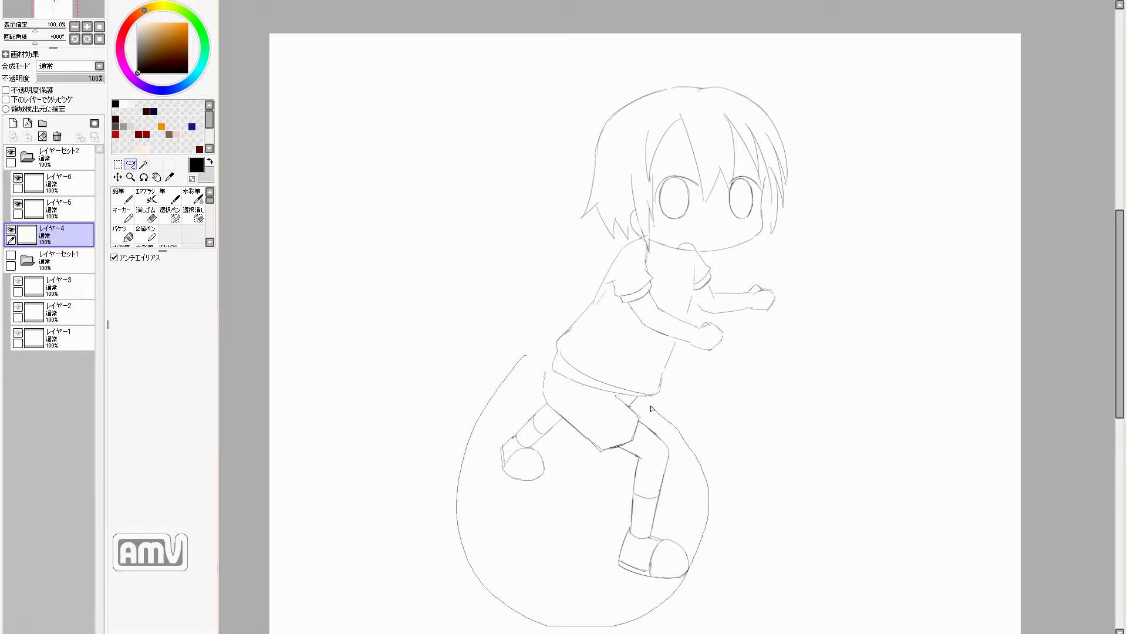
{"action": "left_click_drag", "start_coordinate": [527, 358], "coordinate": [538, 358]}
{"action": "key", "text": "n"}
Step: Redraw the shirt's front edge, the back of the waistband and the shorts' lower outline
{"action": "left_click_drag", "start_coordinate": [675, 339], "coordinate": [657, 398]}
{"action": "key", "text": "e"}
{"action": "key", "text": "n"}
{"action": "left_click_drag", "start_coordinate": [556, 353], "coordinate": [552, 376]}
{"action": "key", "text": "e"}
{"action": "left_click_drag", "start_coordinate": [609, 449], "coordinate": [575, 423]}
{"action": "key", "text": "n"}
Step: Adjust the lower body's position and redraw the shirt's front corner, hem and back edge
{"action": "key", "text": "m"}
{"action": "left_click_drag", "start_coordinate": [613, 340], "coordinate": [746, 346]}
{"action": "key", "text": "n"}
{"action": "mouse_move", "coordinate": [660, 371]}
{"action": "left_mouse_down"}
{"action": "mouse_move", "coordinate": [668, 362]}
{"action": "mouse_move", "coordinate": [641, 390]}
{"action": "left_mouse_up"}
{"action": "key", "text": "e"}
{"action": "key", "text": "n"}
{"action": "key", "text": "e"}
{"action": "key", "text": "n"}
{"action": "left_click_drag", "start_coordinate": [595, 300], "coordinate": [613, 379]}
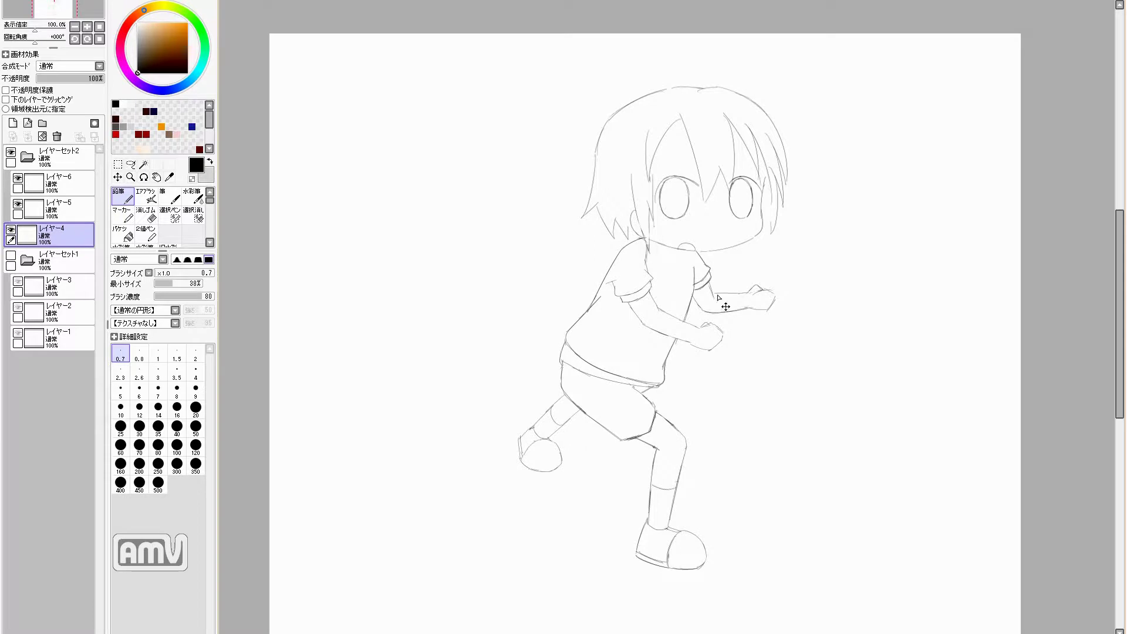
Step: Erase the rough near fist and redraw it with cleaner lines
{"action": "key", "text": "e"}
{"action": "left_click_drag", "start_coordinate": [674, 327], "coordinate": [709, 353]}
{"action": "key", "text": "n"}
Step: Erase and redraw the trailing shoe, ankle and sock line closer beneath the shorts
{"action": "key", "text": "e"}
{"action": "left_click_drag", "start_coordinate": [526, 449], "coordinate": [560, 471]}
{"action": "key", "text": "n"}
{"action": "key", "text": "e"}
{"action": "mouse_move", "coordinate": [551, 426]}
{"action": "left_mouse_down"}
{"action": "mouse_move", "coordinate": [531, 440]}
{"action": "mouse_move", "coordinate": [574, 477]}
{"action": "mouse_move", "coordinate": [578, 456]}
{"action": "left_mouse_up"}
{"action": "key", "text": "n"}
{"action": "key", "text": "e"}
{"action": "key", "text": "n"}
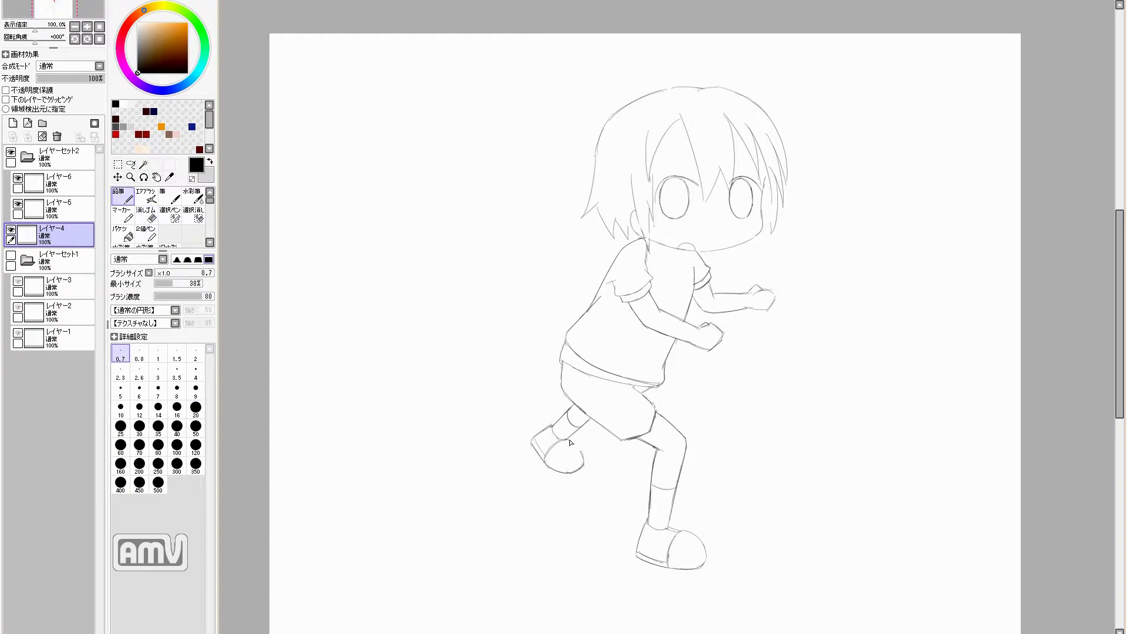
{"action": "key", "text": "e"}
{"action": "key", "text": "n"}
Step: Enlarge the whole figure in レイヤーセット3 with free transform
{"action": "key", "text": "ctrl+t"}
{"action": "key", "text": "ctrl+t"}
{"action": "left_click_drag", "start_coordinate": [528, 584], "coordinate": [502, 616]}
{"action": "key", "text": "Return"}
Step: Erase and redraw the near-side hair strand beside the face on レイヤー5
{"action": "left_click", "coordinate": [130, 203]}
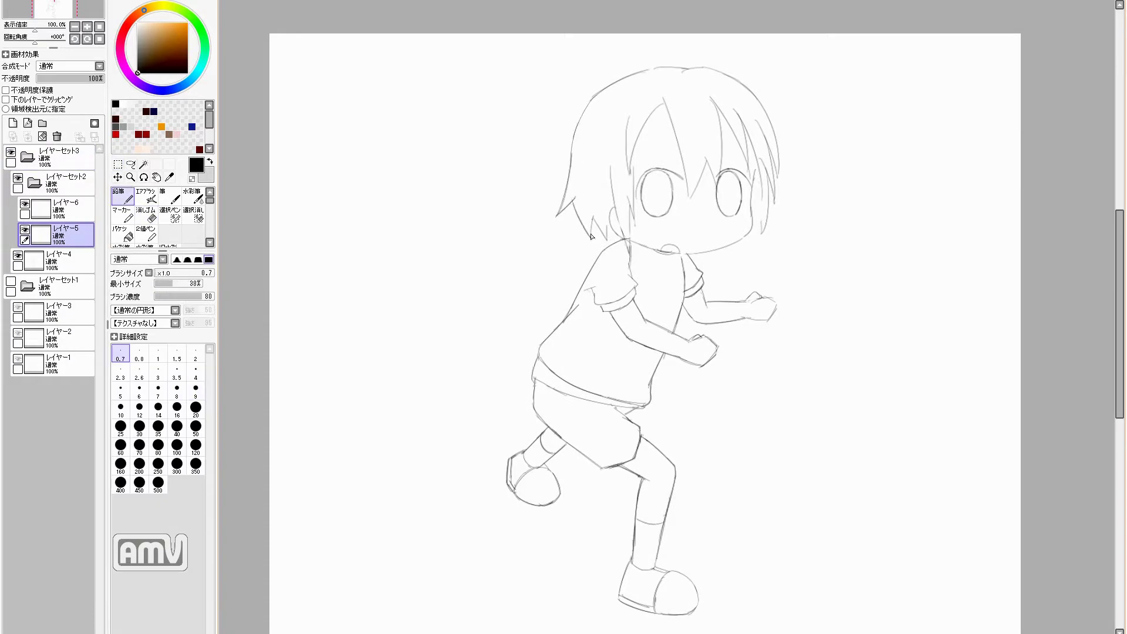
{"action": "left_click_drag", "start_coordinate": [612, 160], "coordinate": [626, 223]}
{"action": "key", "text": "e"}
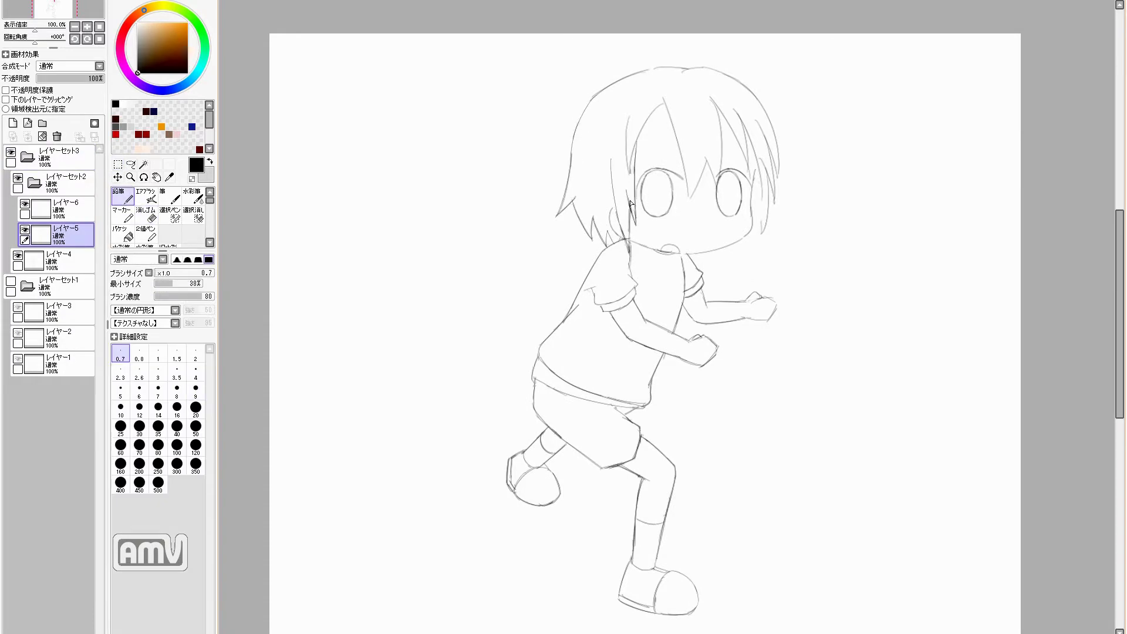
{"action": "key", "text": "h"}
{"action": "key", "text": "n"}
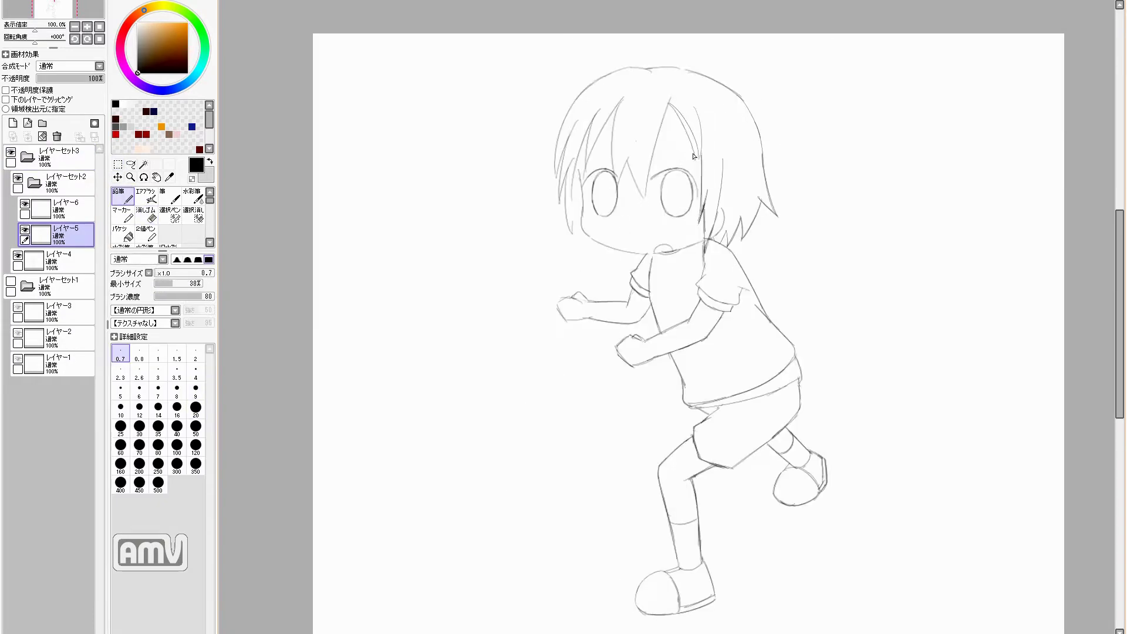
Step: Mirror the canvas view and redraw the fringe strands above the far eye
{"action": "key", "text": "e"}
{"action": "key", "text": "n"}
{"action": "left_click_drag", "start_coordinate": [622, 102], "coordinate": [584, 180]}
{"action": "key", "text": "e"}
{"action": "key", "text": "n"}
{"action": "key", "text": "e"}
{"action": "key", "text": "n"}
Step: Redraw the far-side hair locks and the head's outer hair contour with cleaner lines
{"action": "left_click_drag", "start_coordinate": [594, 121], "coordinate": [576, 238]}
{"action": "left_click_drag", "start_coordinate": [622, 76], "coordinate": [560, 205]}
{"action": "key", "text": "e"}
{"action": "key", "text": "n"}
{"action": "key", "text": "h"}
{"action": "key", "text": "e"}
{"action": "key", "text": "n"}
{"action": "key", "text": "h"}
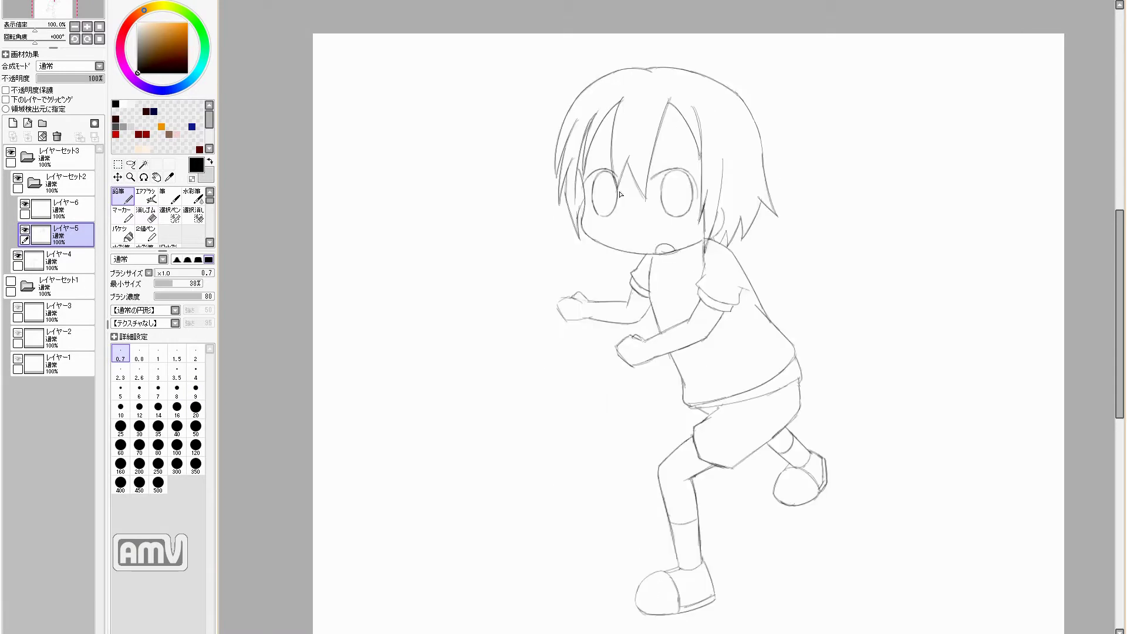
Step: Draw curved upper eyelids and inner iris and pupil lines in both eyes on レイヤー6
{"action": "key", "text": "m"}
{"action": "scroll", "coordinate": [634, 164], "scroll_direction": "up", "scroll_amount": 3}
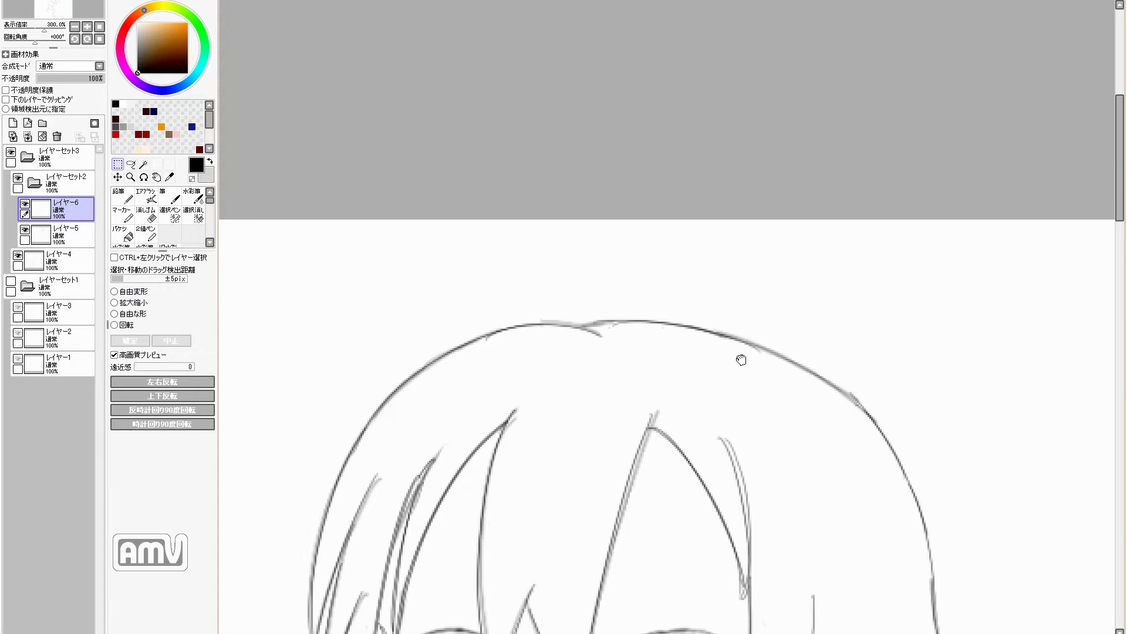
{"action": "scroll", "coordinate": [675, 176], "scroll_direction": "down", "scroll_amount": 3}
{"action": "key", "text": "n"}
{"action": "scroll", "coordinate": [693, 166], "scroll_direction": "up", "scroll_amount": 2}
{"action": "left_click_drag", "start_coordinate": [701, 166], "coordinate": [598, 157]}
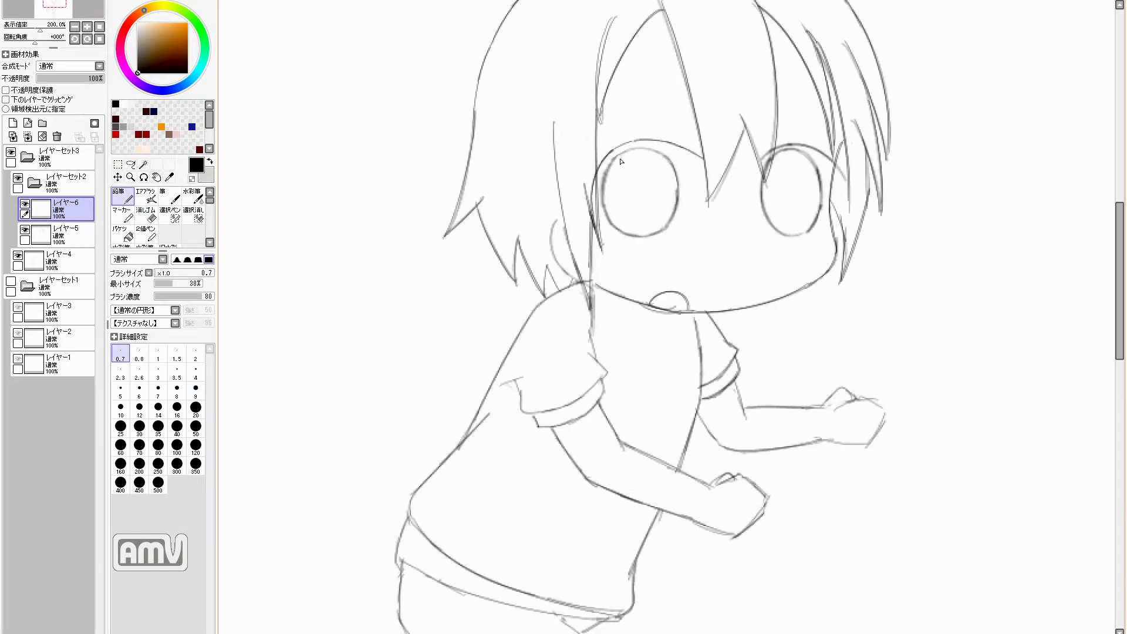
{"action": "left_click_drag", "start_coordinate": [614, 218], "coordinate": [669, 227]}
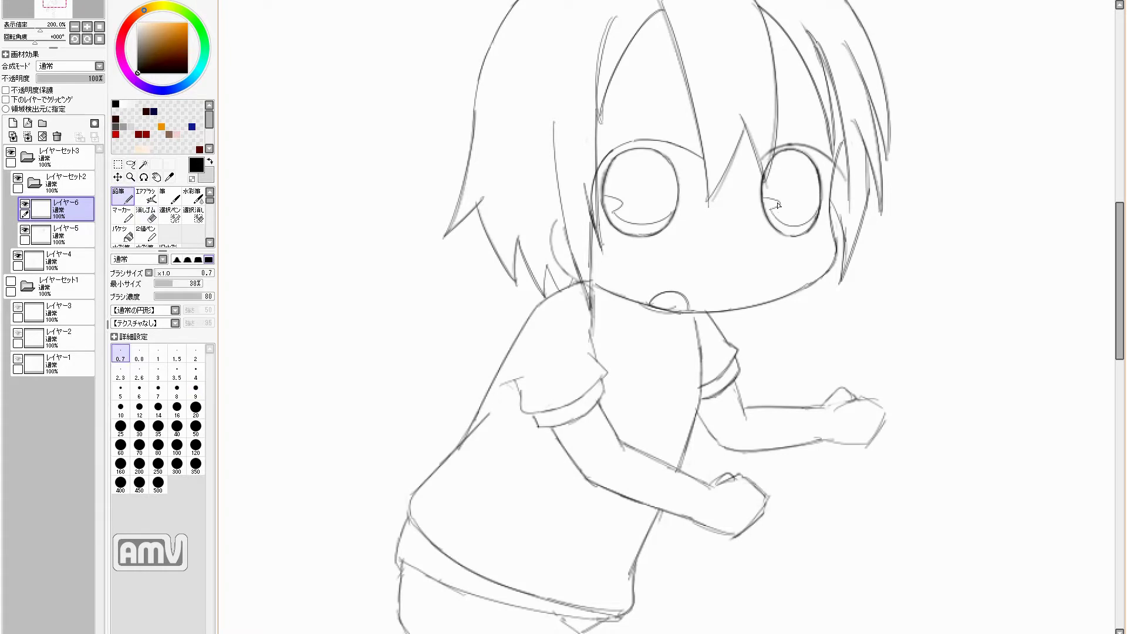
Step: Redraw the near ear behind the side hair on レイヤー5
{"action": "scroll", "coordinate": [767, 211], "scroll_direction": "up", "scroll_amount": 2}
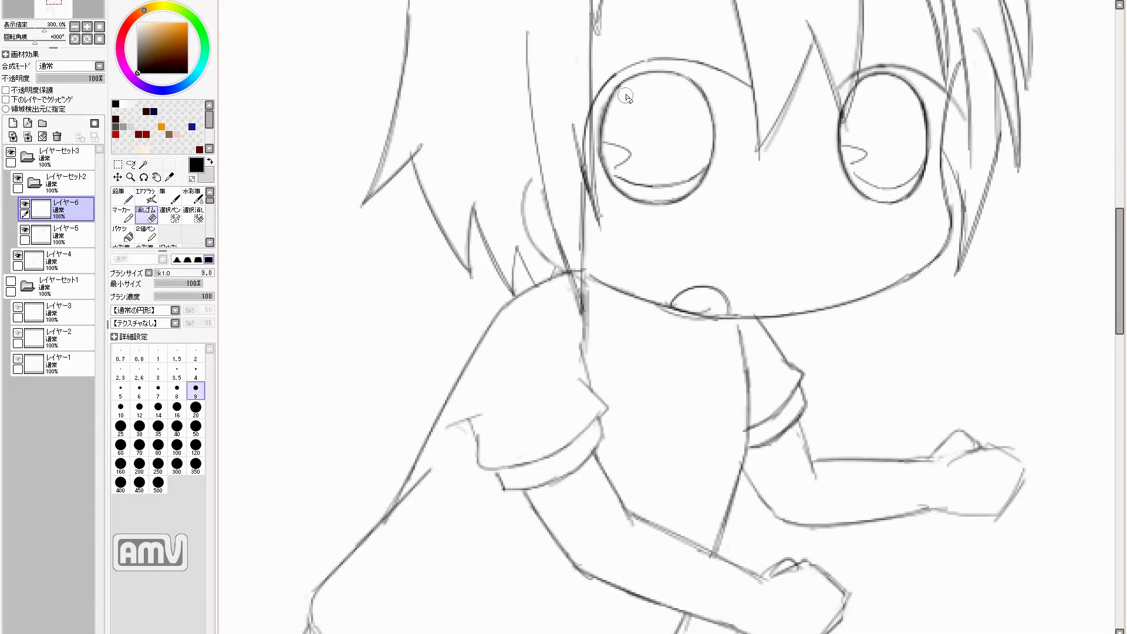
{"action": "left_click", "coordinate": [65, 234]}
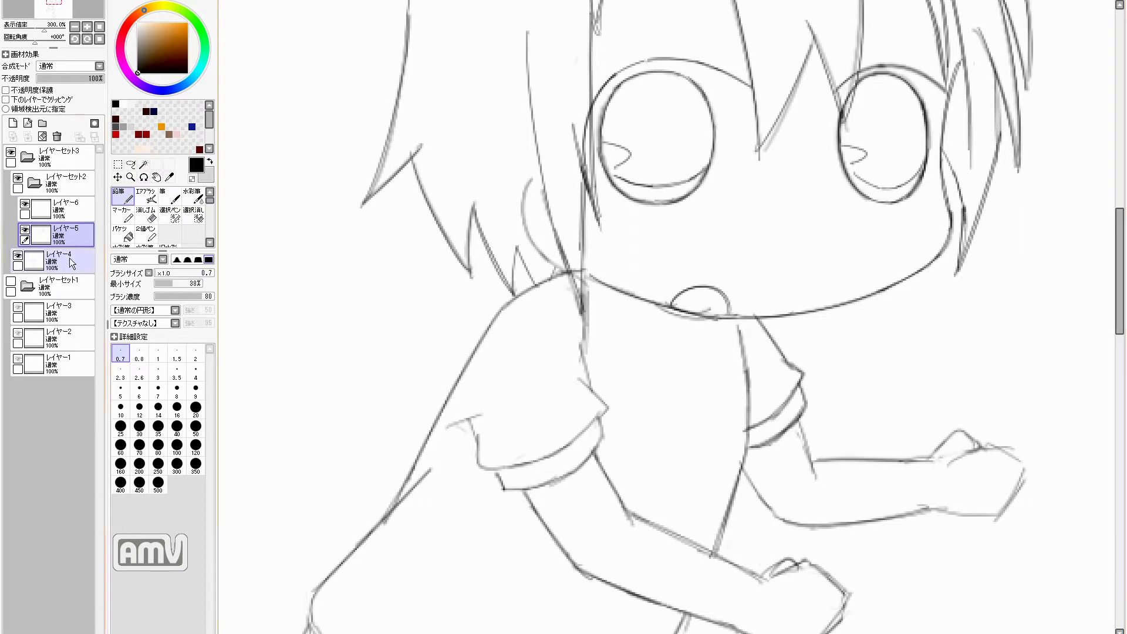
{"action": "mouse_move", "coordinate": [545, 184]}
{"action": "left_mouse_down"}
{"action": "mouse_move", "coordinate": [552, 263]}
{"action": "mouse_move", "coordinate": [629, 210]}
{"action": "left_mouse_up"}
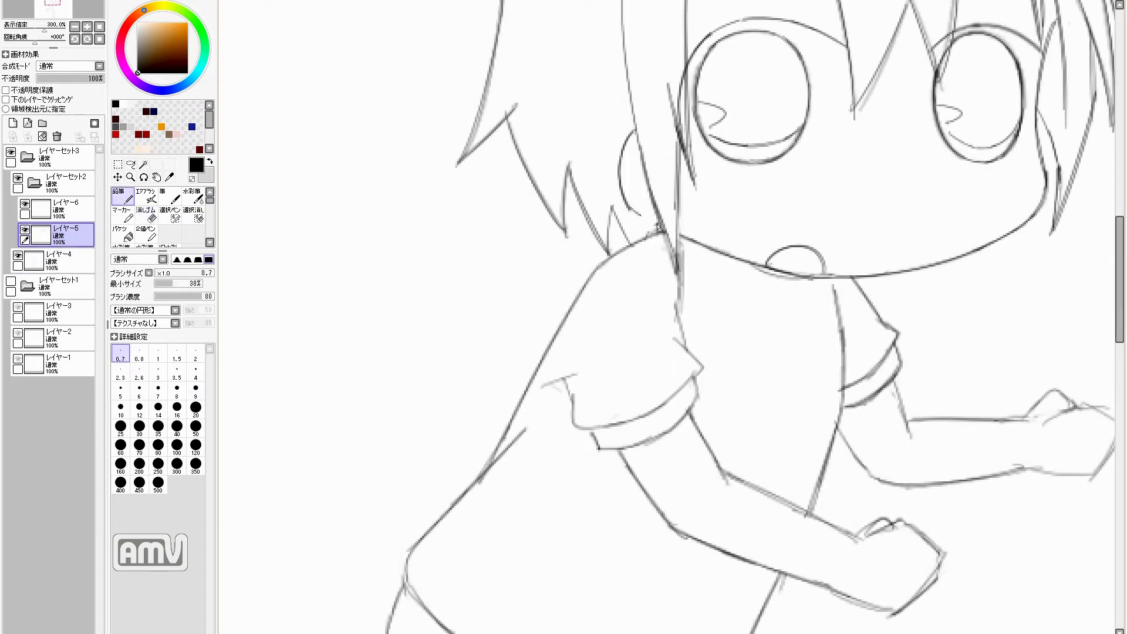
Step: Erase and redraw the near-side fringe and side locks in front of the ear
{"action": "scroll", "coordinate": [630, 209], "scroll_direction": "down", "scroll_amount": 3}
{"action": "key", "text": "h"}
{"action": "key", "text": "h"}
{"action": "key", "text": "e"}
{"action": "scroll", "coordinate": [719, 84], "scroll_direction": "up", "scroll_amount": 2}
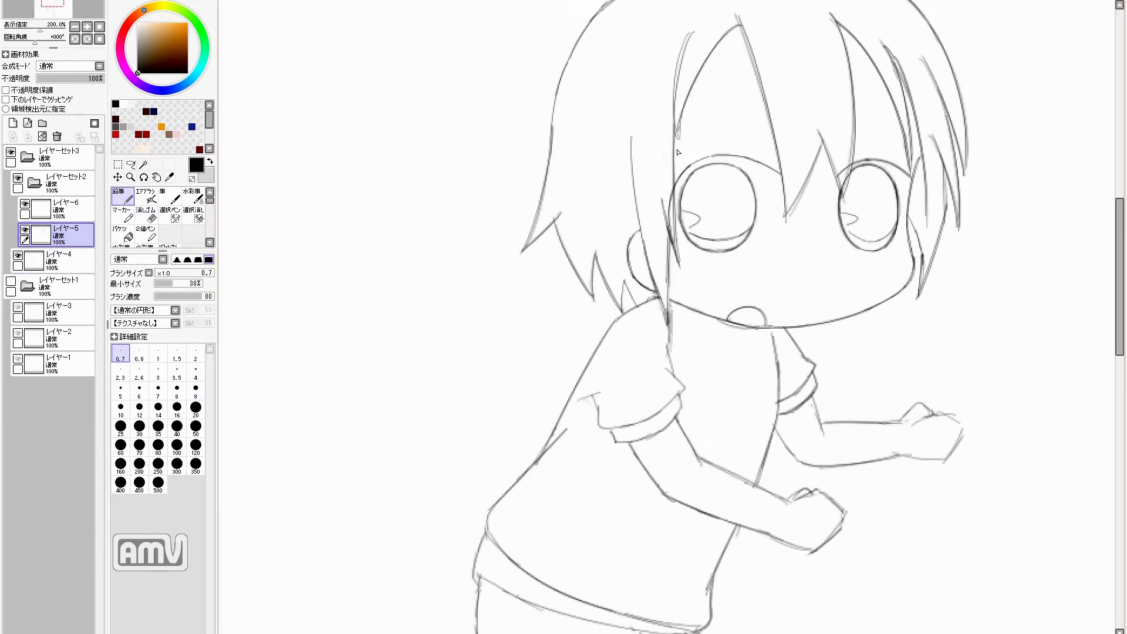
{"action": "scroll", "coordinate": [719, 84], "scroll_direction": "up", "scroll_amount": 2}
{"action": "left_click_drag", "start_coordinate": [719, 84], "coordinate": [640, 299]}
{"action": "key", "text": "h"}
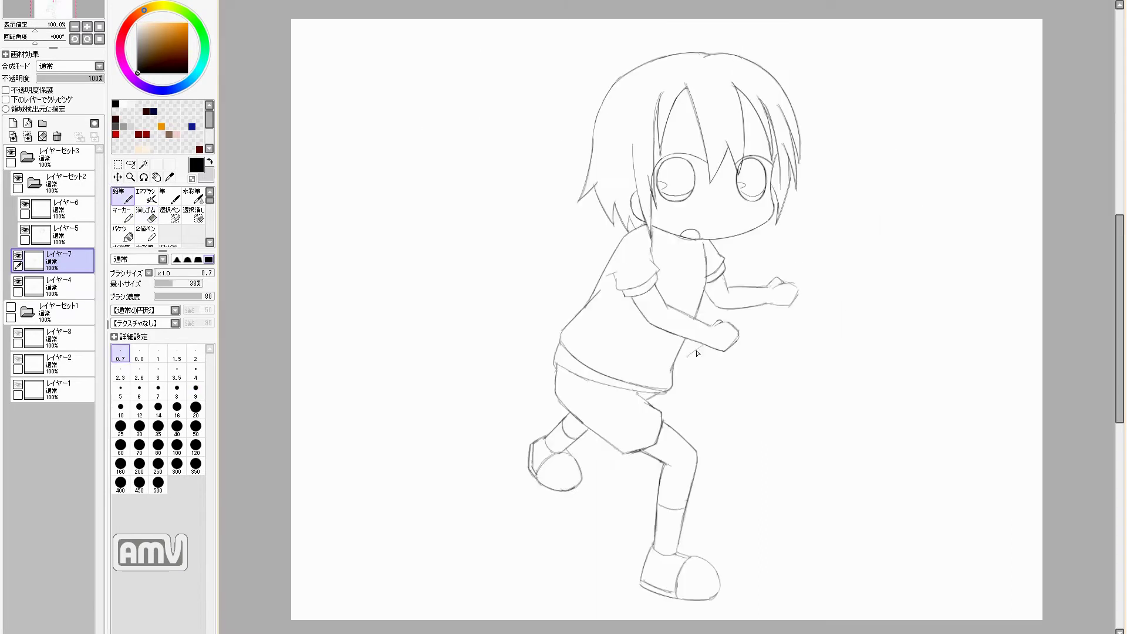
Step: Sketch a baseball bat through both fists on レイヤー7, with a knob below the near hand
{"action": "left_click", "coordinate": [698, 356], "text": "shift"}
{"action": "key", "text": "e"}
{"action": "mouse_move", "coordinate": [700, 214]}
{"action": "left_mouse_down"}
{"action": "mouse_move", "coordinate": [711, 111]}
{"action": "mouse_move", "coordinate": [705, 197]}
{"action": "left_mouse_up"}
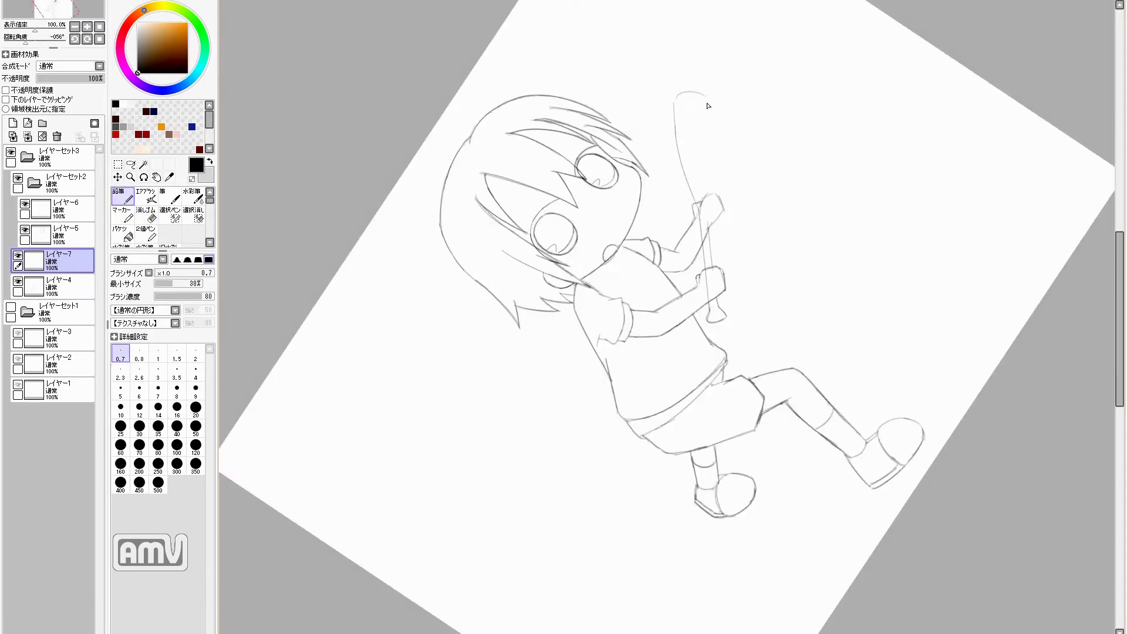
{"action": "key", "text": "e"}
{"action": "key", "text": "n"}
{"action": "key", "text": "e"}
{"action": "mouse_move", "coordinate": [710, 137]}
{"action": "left_mouse_down"}
{"action": "mouse_move", "coordinate": [707, 74]}
{"action": "mouse_move", "coordinate": [731, 329]}
{"action": "left_mouse_up"}
Step: Adjust the bat's size and angle with a transform and clean up its outline
{"action": "key", "text": "m"}
{"action": "key", "text": "Delete"}
{"action": "key", "text": "ctrl+t"}
{"action": "left_click_drag", "start_coordinate": [932, 159], "coordinate": [921, 183]}
{"action": "key", "text": "Return"}
{"action": "key", "text": "n"}
{"action": "key", "text": "e"}
{"action": "key", "text": "n"}
{"action": "key", "text": "e"}
Step: Scale the bat down and redraw its knob and barrel edges
{"action": "key", "text": "ctrl+t"}
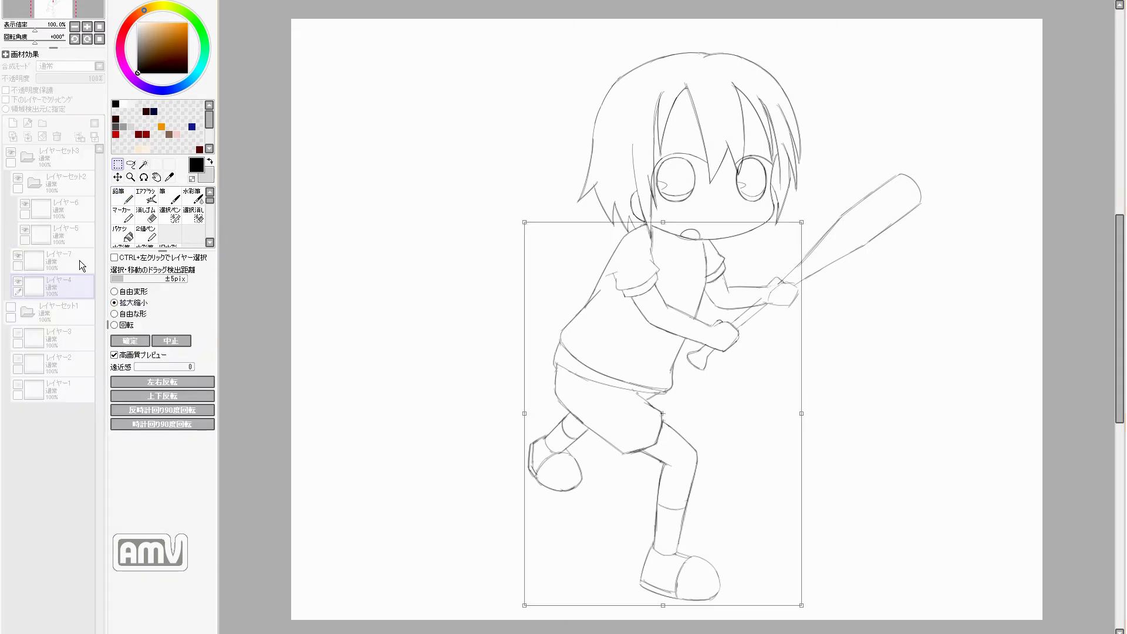
{"action": "left_click_drag", "start_coordinate": [811, 221], "coordinate": [798, 235]}
{"action": "key", "text": "Return"}
{"action": "key", "text": "n"}
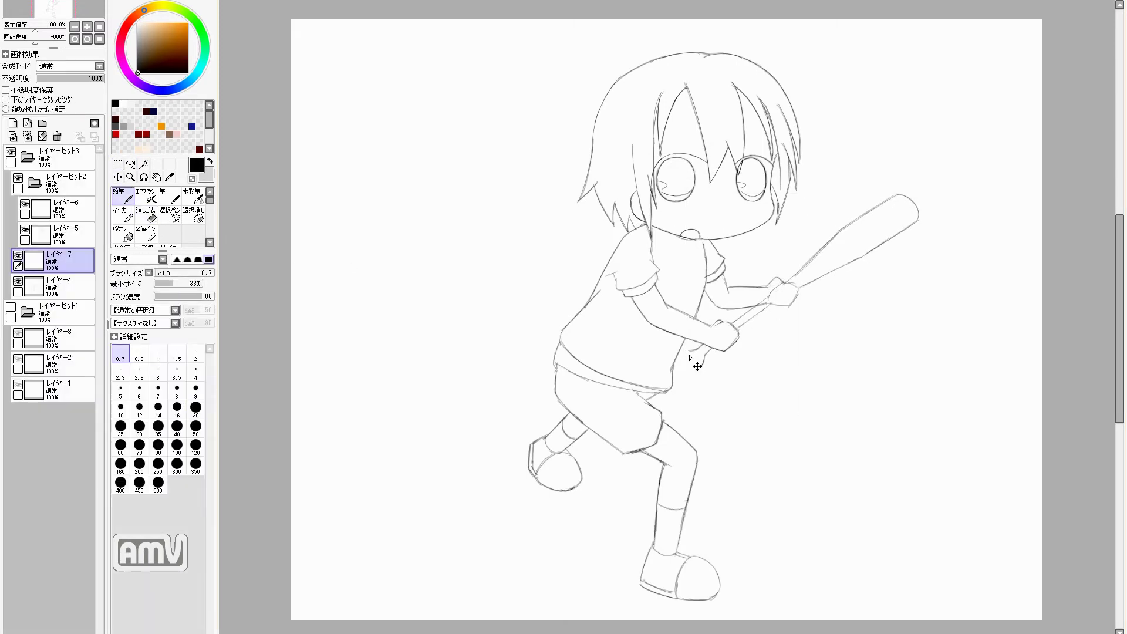
{"action": "left_click_drag", "start_coordinate": [691, 355], "coordinate": [766, 183]}
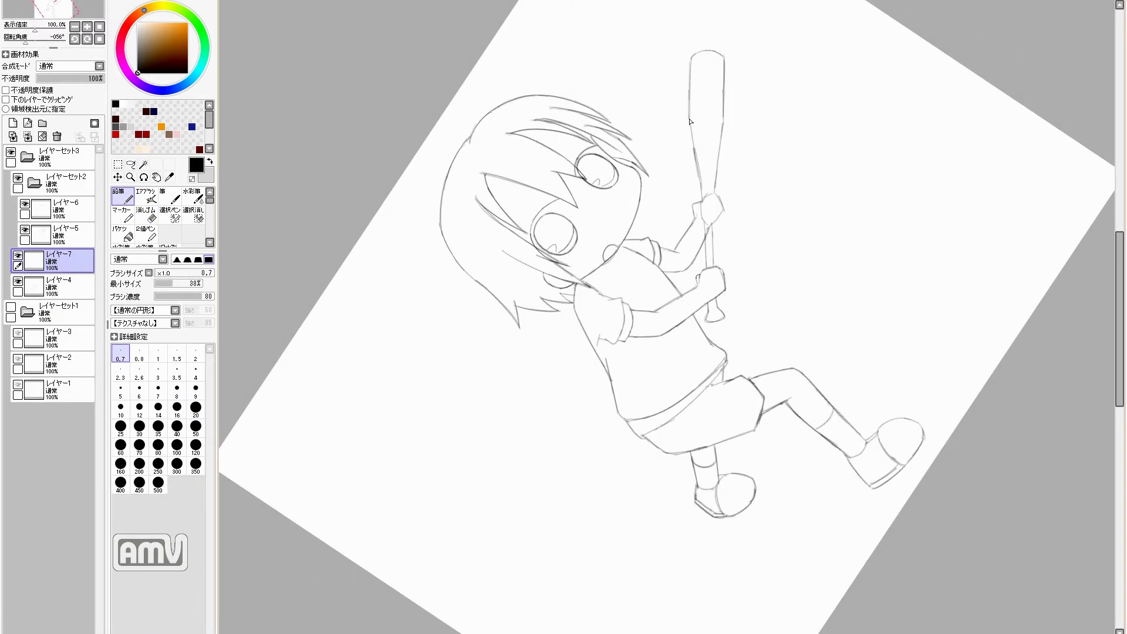
{"action": "key", "text": "Delete"}
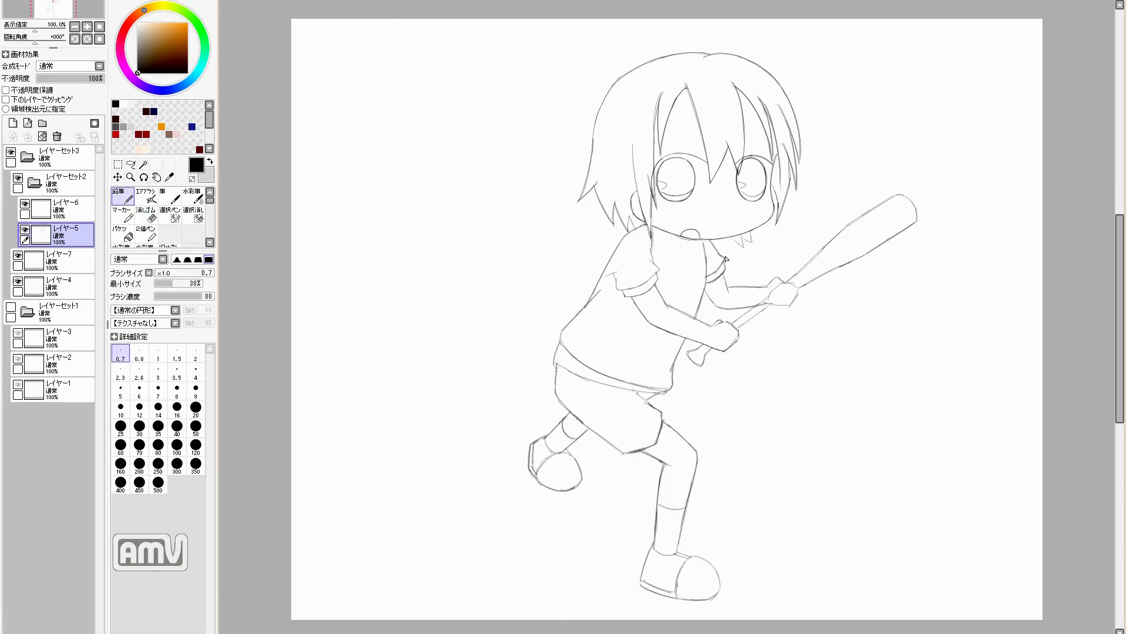
Step: Add hair tips below the far jaw on レイヤー5 and slanted angry eyebrows and a small nose on レイヤー6
{"action": "left_click_drag", "start_coordinate": [727, 245], "coordinate": [715, 239]}
{"action": "key", "text": "ctrl+Up"}
{"action": "key", "text": "h"}
{"action": "key", "text": "h"}
Step: Shorten the bat on レイヤー7 slightly with a scaling transform
{"action": "key", "text": "ctrl+Down"}
{"action": "key", "text": "ctrl+Down"}
{"action": "key", "text": "ctrl+Down"}
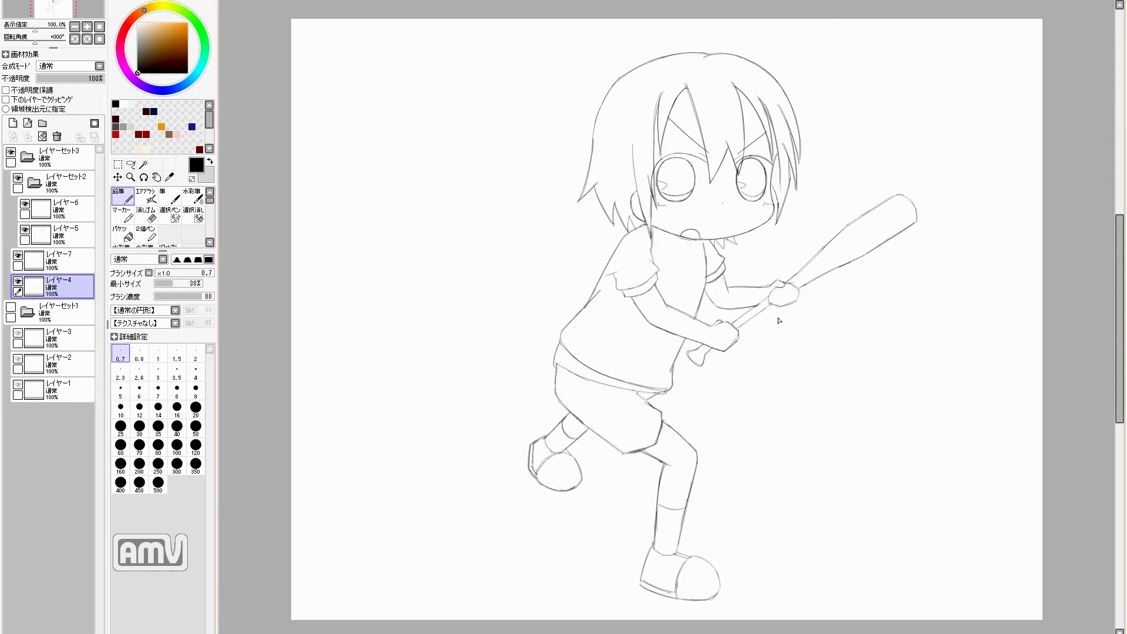
{"action": "key", "text": "ctrl+Up"}
{"action": "key", "text": "ctrl+t"}
{"action": "left_click_drag", "start_coordinate": [833, 311], "coordinate": [816, 329]}
{"action": "key", "text": "Return"}
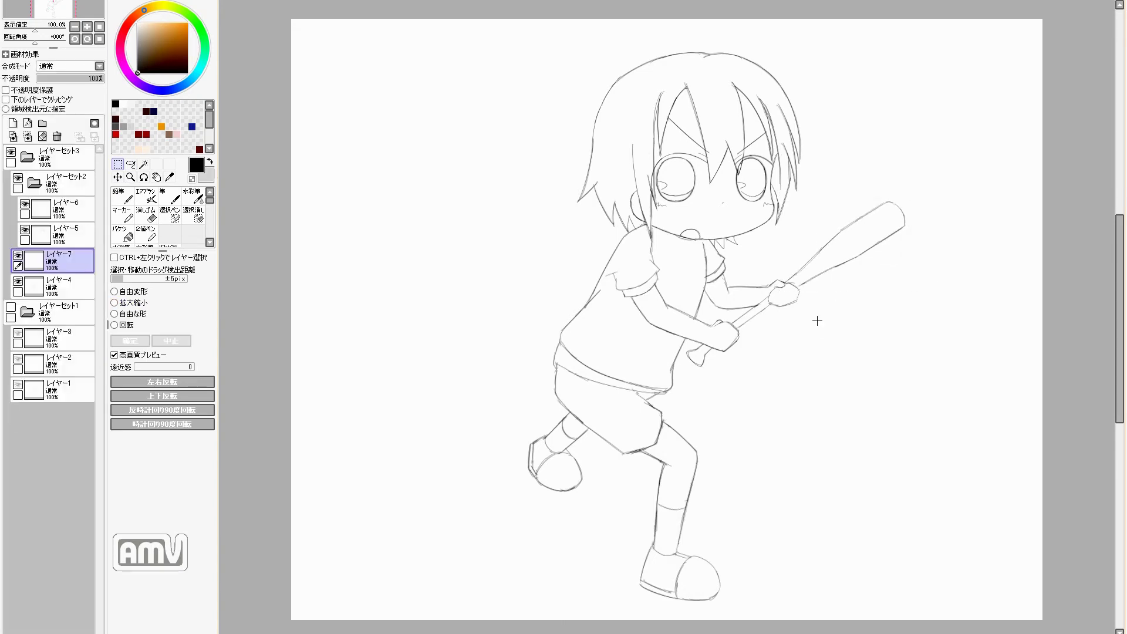
Step: Clean up the front leg's ankle line where it meets the shoe on レイヤー4
{"action": "key", "text": "ctrl+Down"}
{"action": "key", "text": "e"}
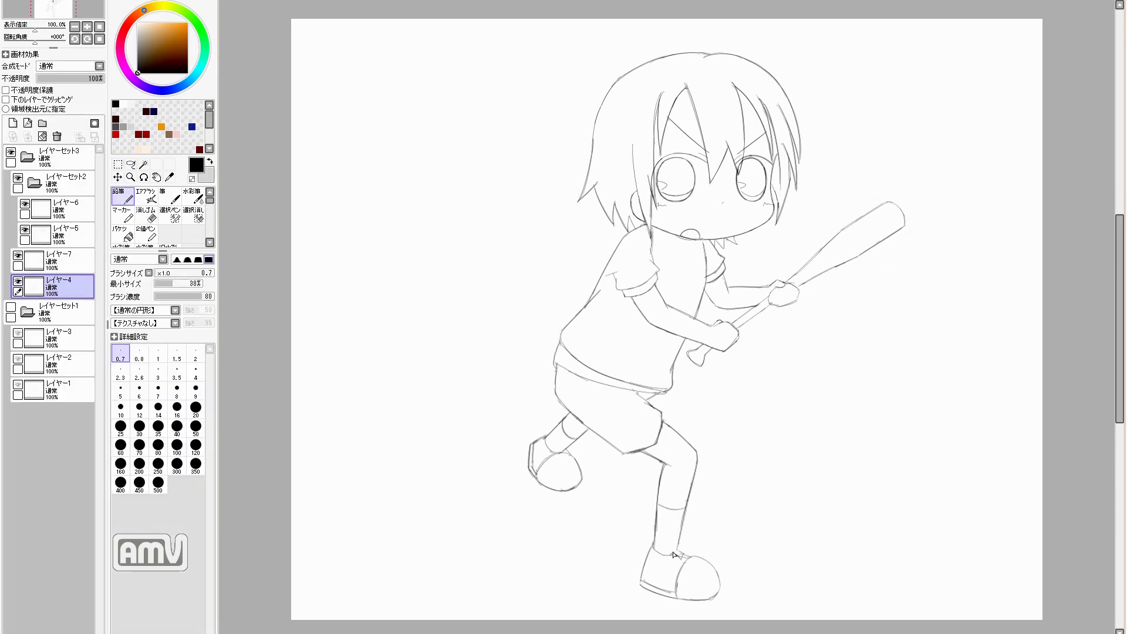